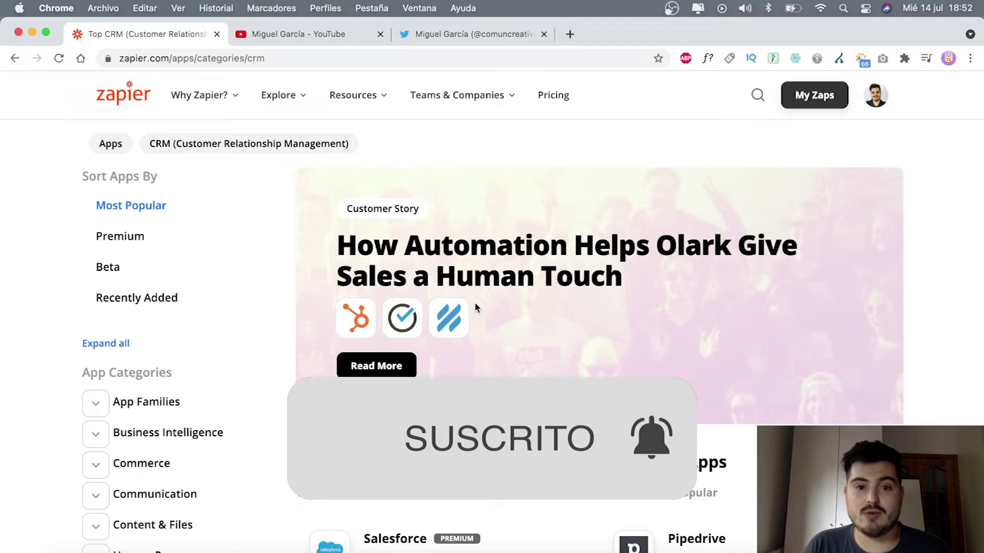
pyautogui.scroll(-5, 476, 307)
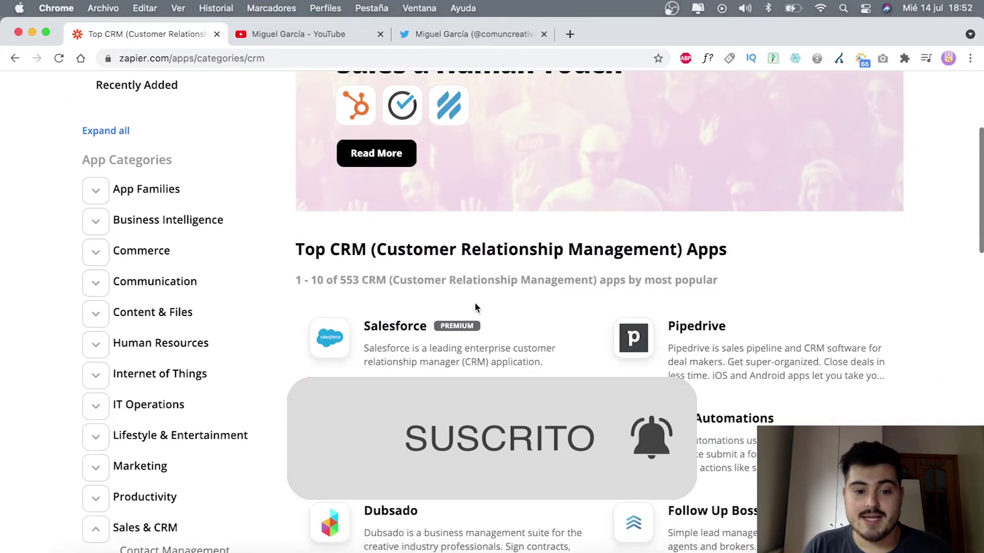
pyautogui.scroll(-2, 474, 302)
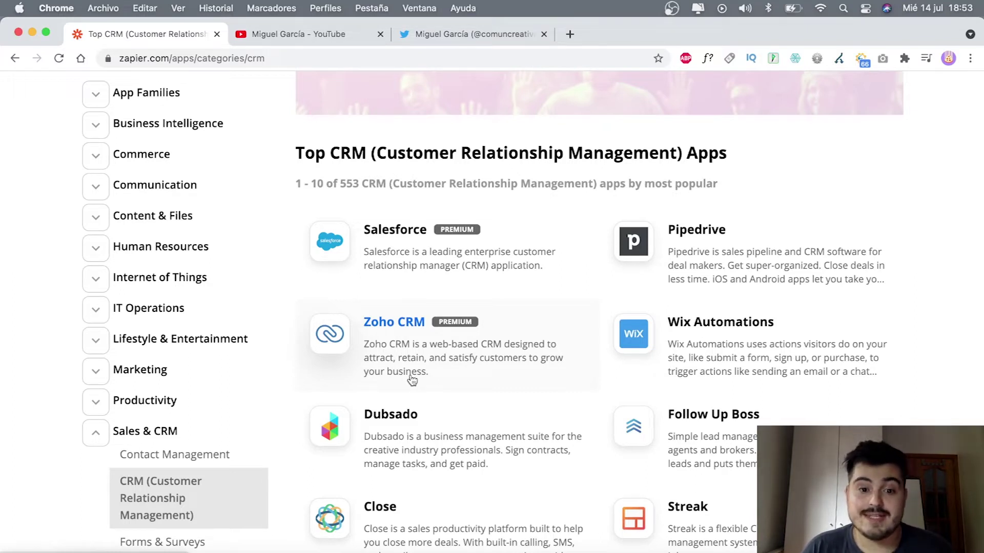
pyautogui.scroll(2, 413, 380)
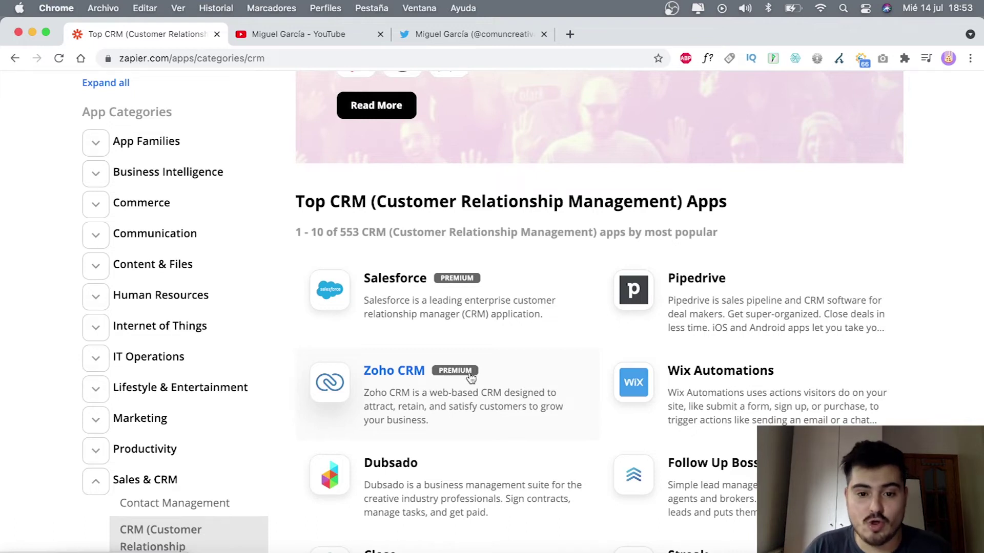
pyautogui.scroll(10, 468, 379)
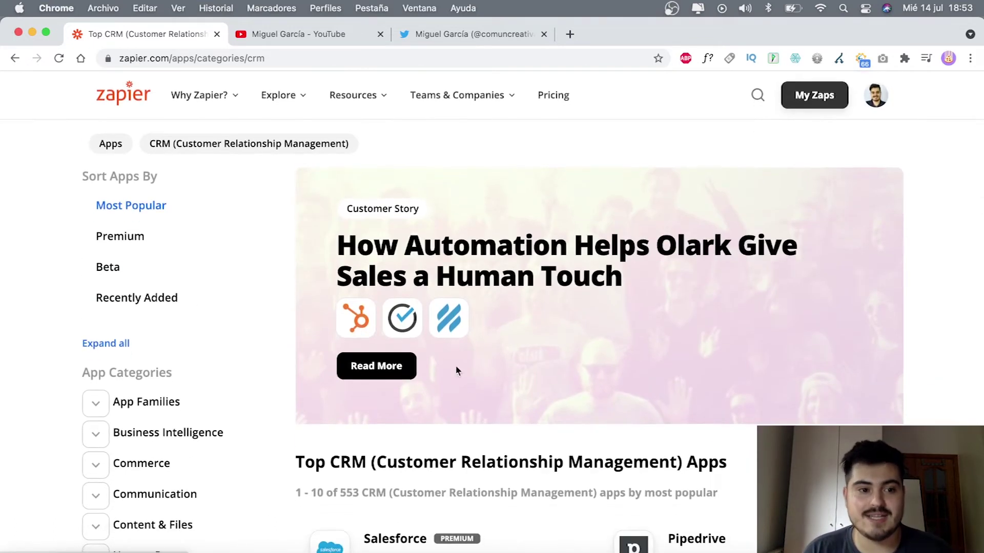
# Go to the Zapier dashboard and set up a custom workflow connecting YouTube with Twitter
pyautogui.click(141, 98)
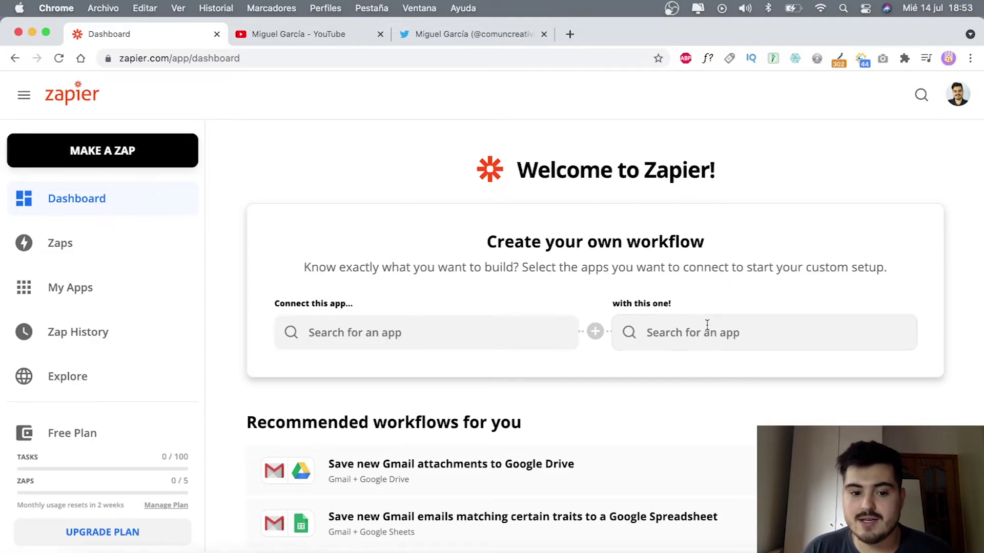
pyautogui.click(348, 334)
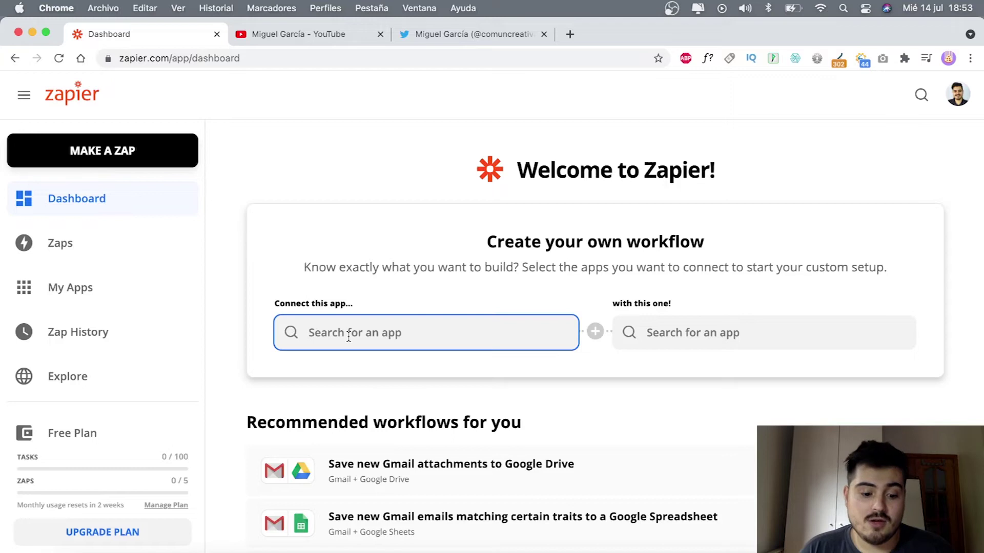
pyautogui.write('you')
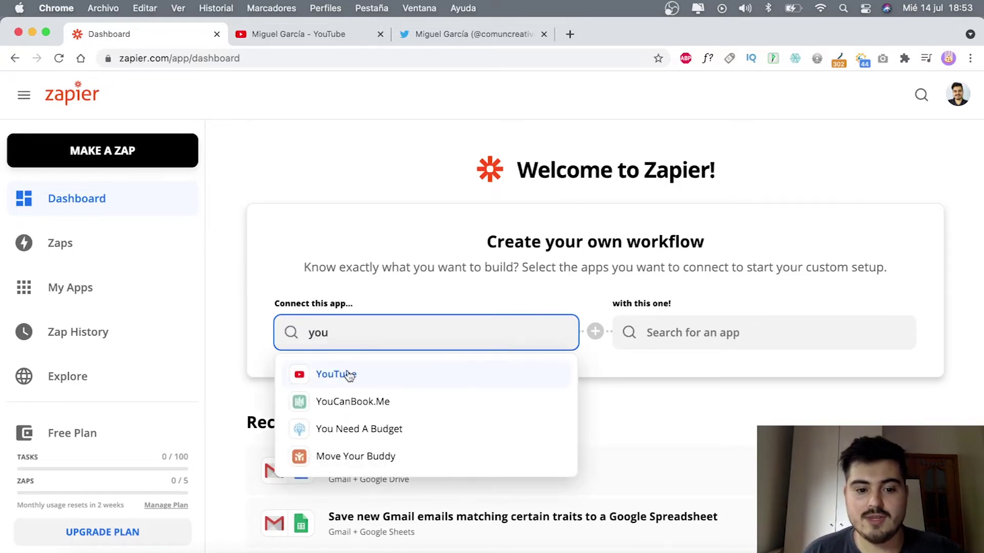
pyautogui.click(346, 374)
pyautogui.click(693, 321)
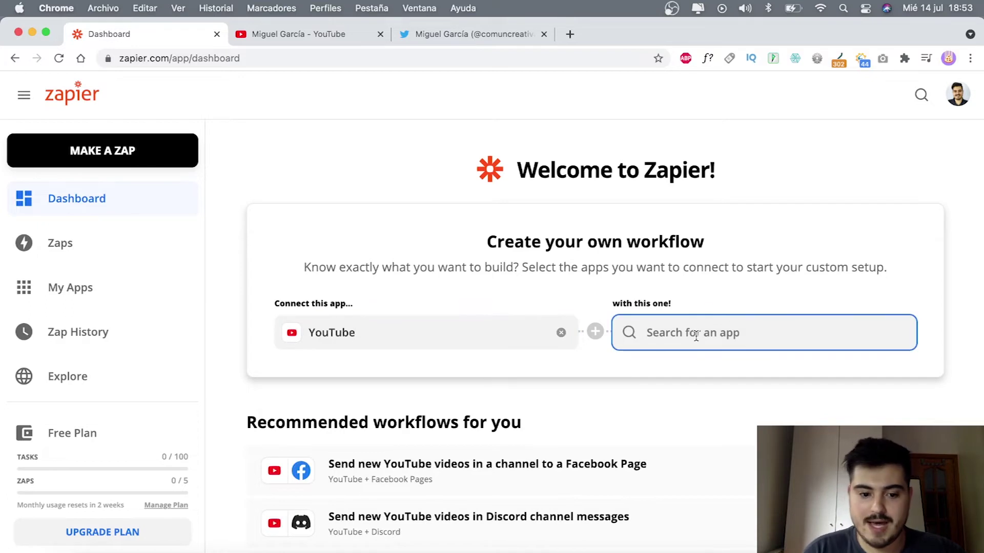
pyautogui.write('tw')
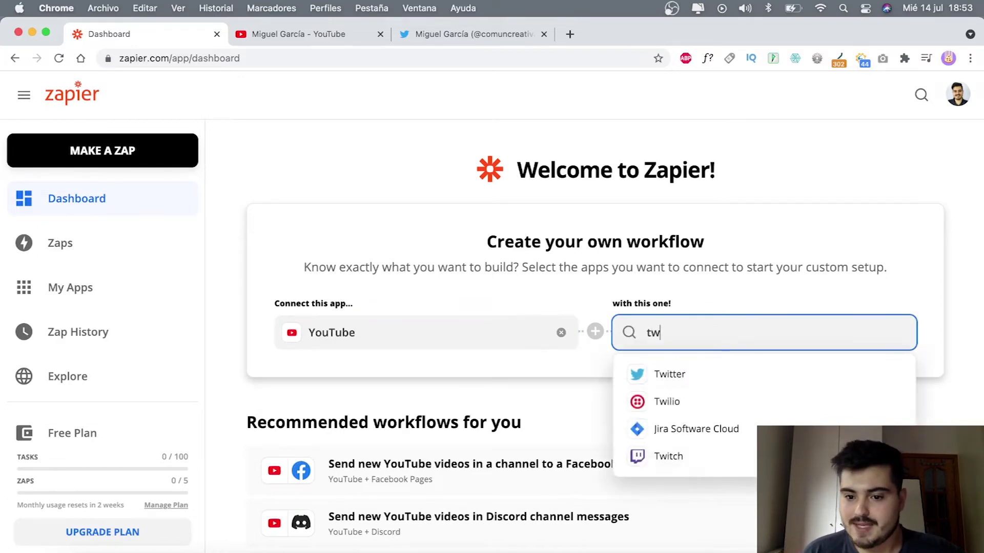
pyautogui.click(706, 374)
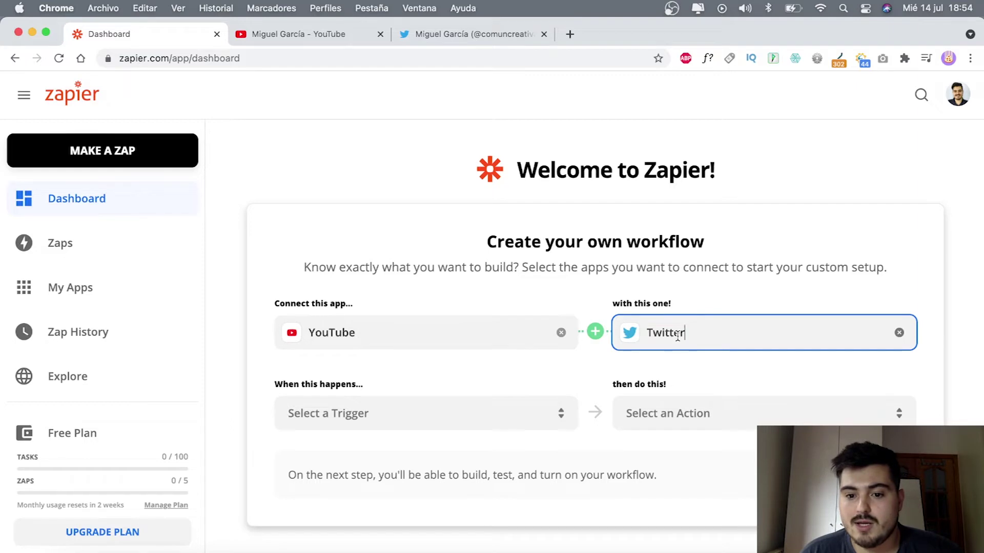
pyautogui.scroll(-1, 508, 292)
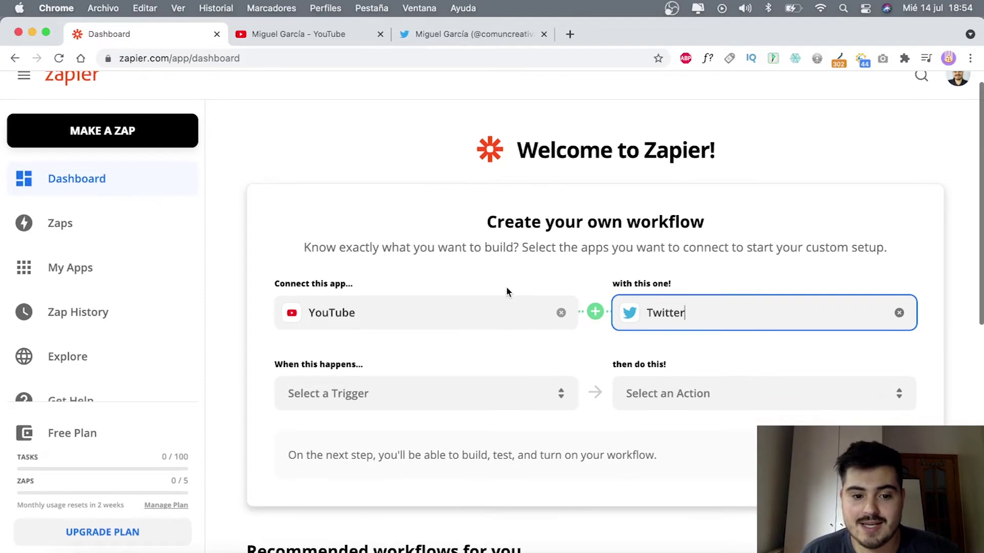
pyautogui.rightClick(457, 300)
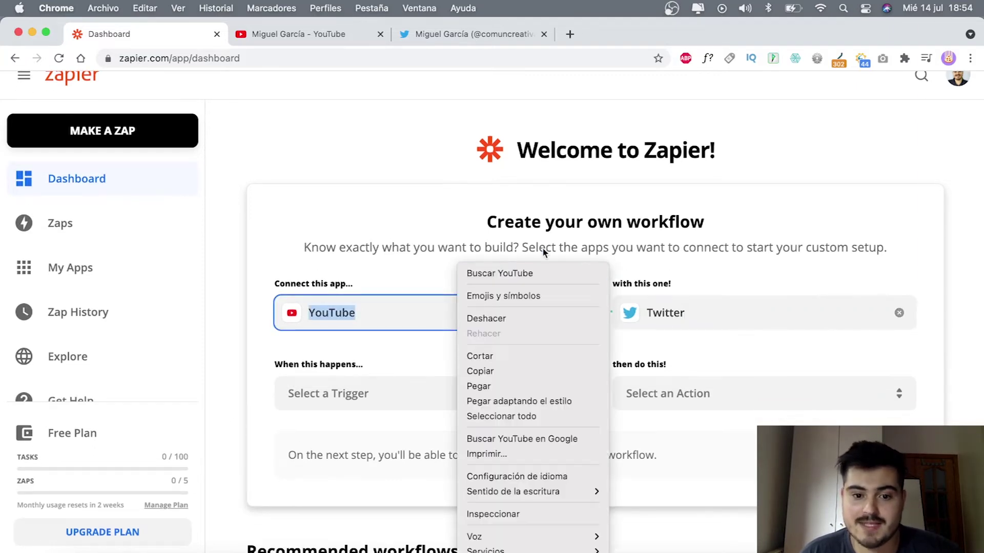
pyautogui.click(435, 259)
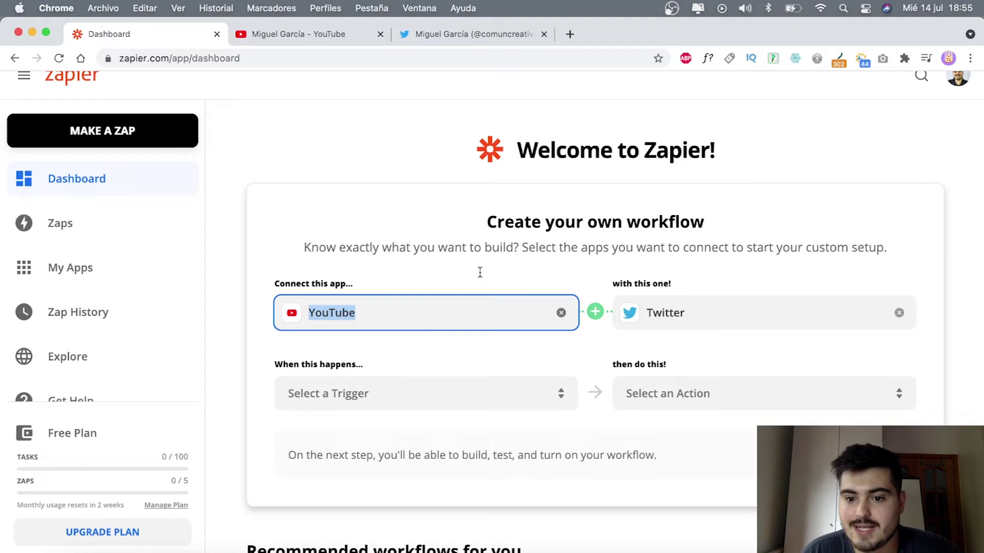
# Set the workflow's YouTube trigger to New Video In Channel
pyautogui.click(351, 393)
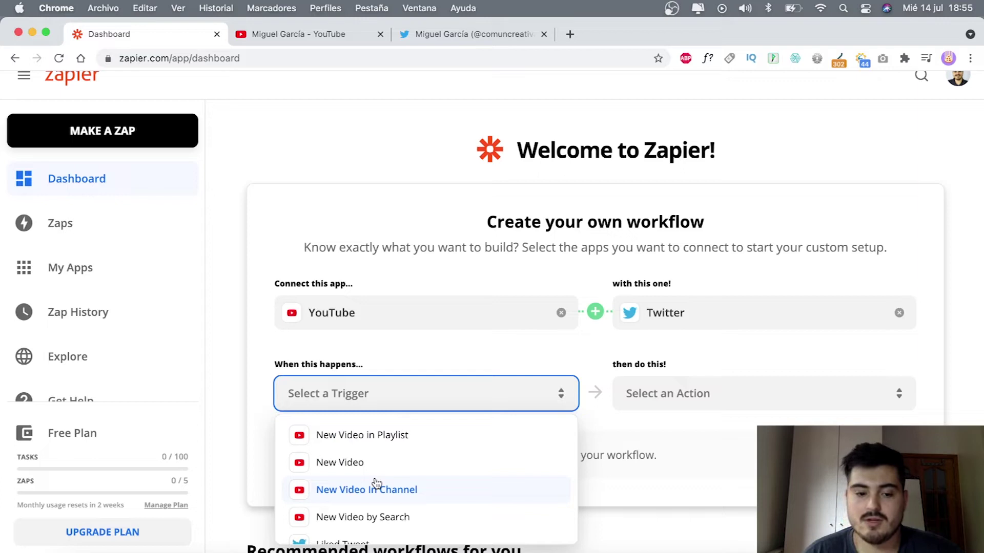
pyautogui.scroll(-1, 376, 481)
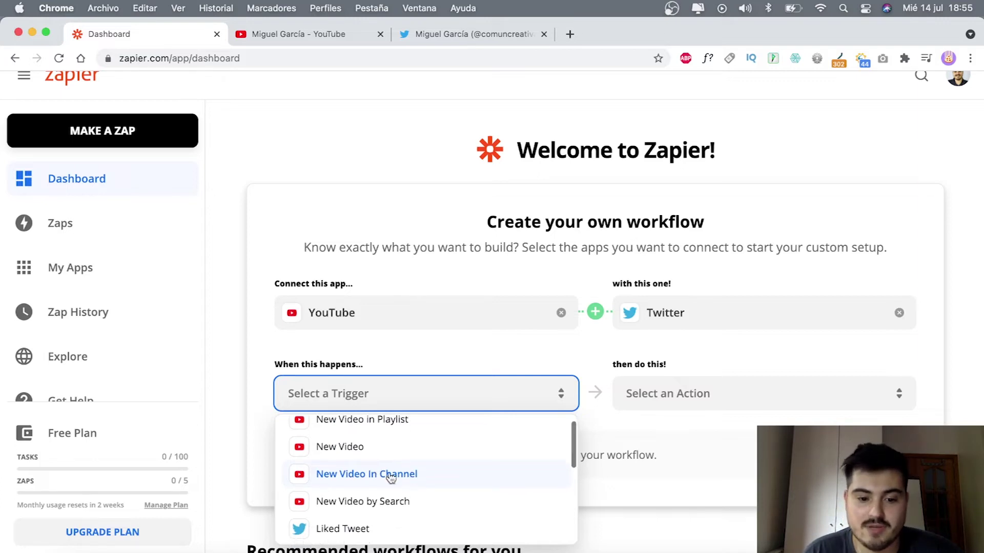
pyautogui.click(333, 478)
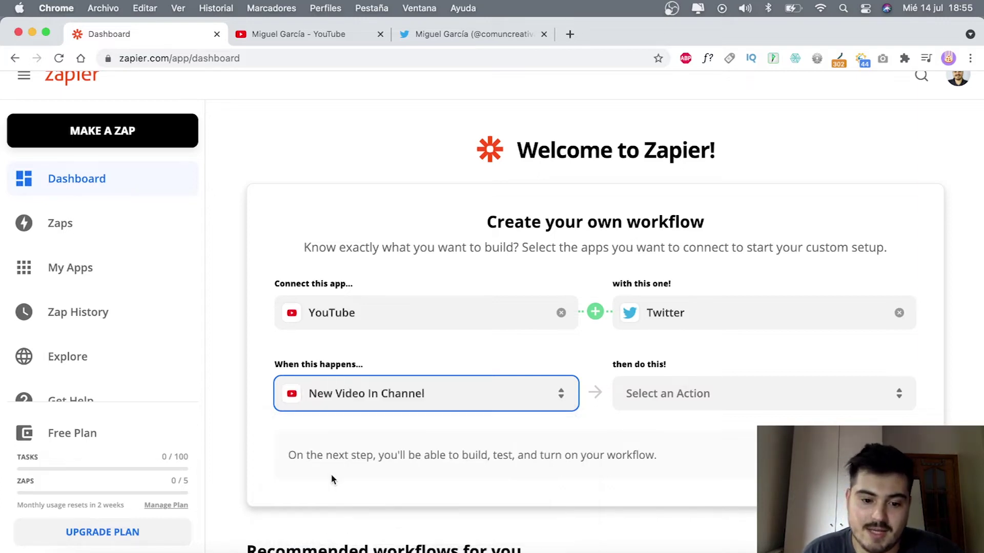
# Set the workflow's Twitter action to Create Tweet and open the resulting workflow in the Zap editor
pyautogui.click(652, 399)
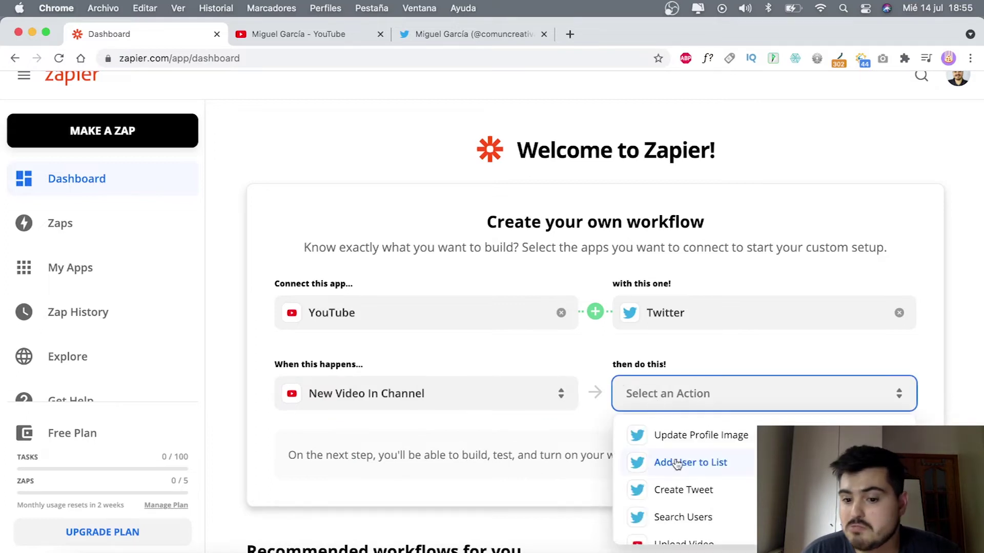
pyautogui.scroll(-1, 678, 462)
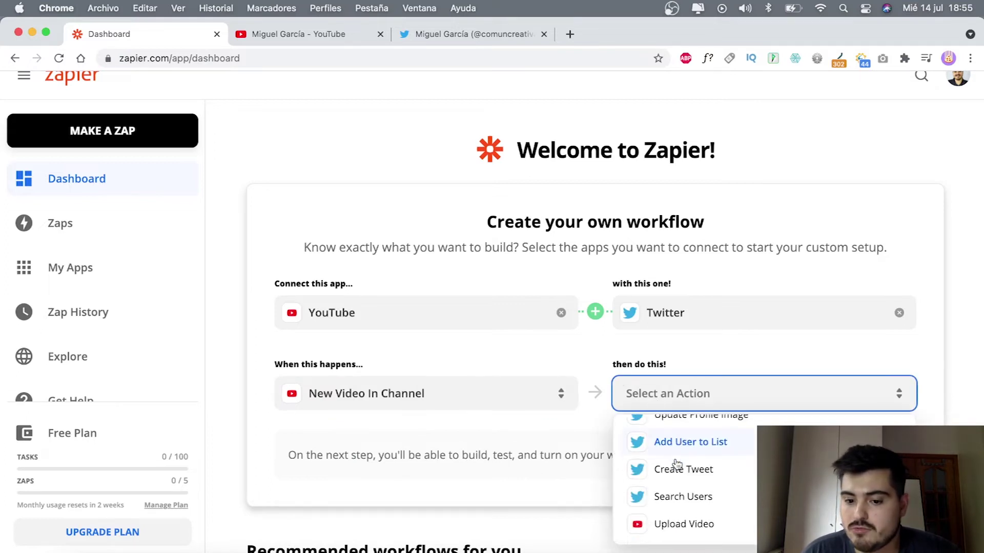
pyautogui.click(714, 471)
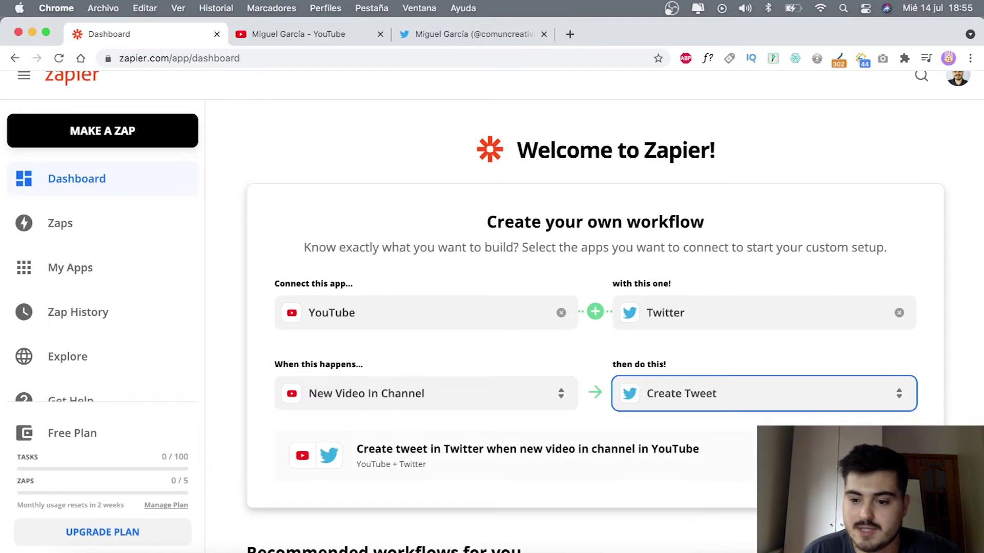
pyautogui.click(461, 456)
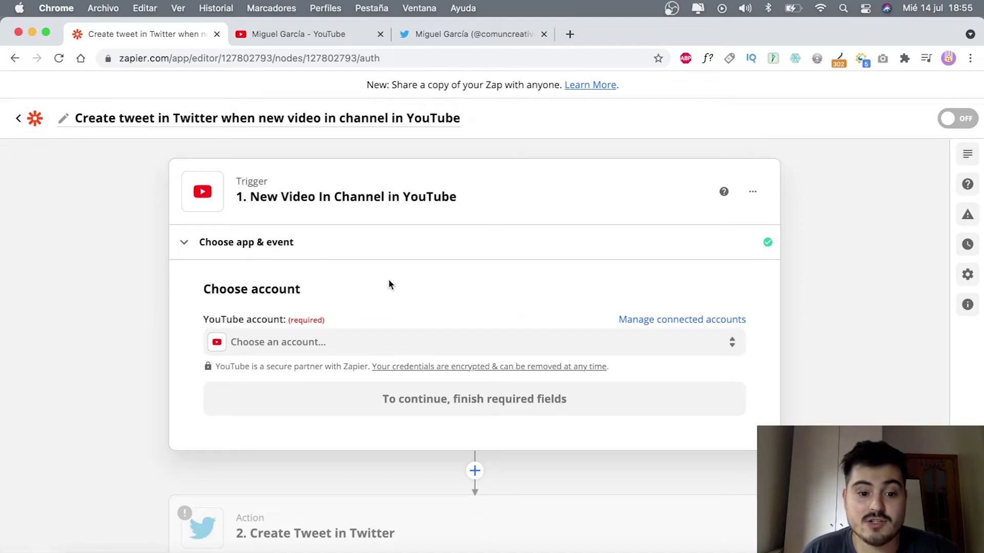
# Select the already connected YouTube account for the trigger and continue to the trigger setup
pyautogui.scroll(-2, 389, 283)
pyautogui.scroll(2, 389, 284)
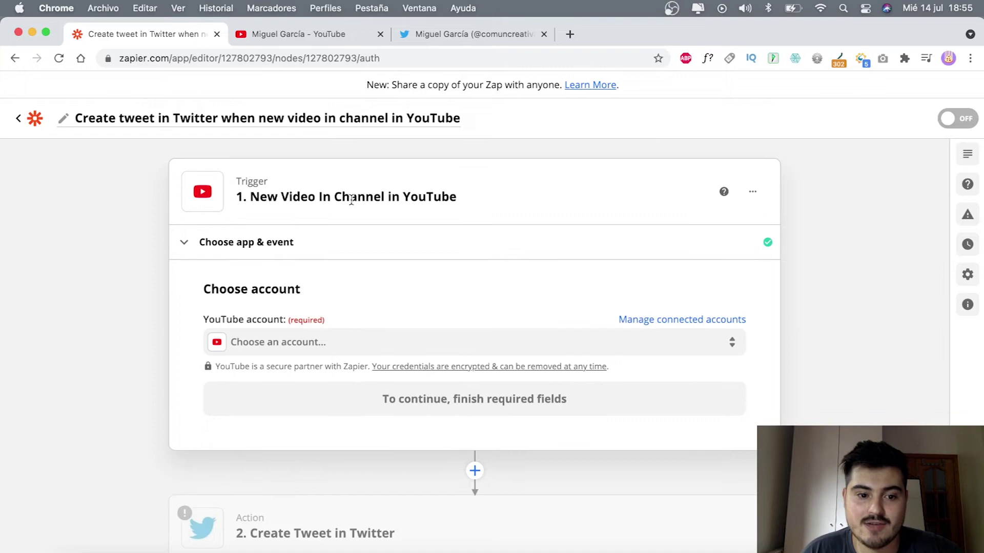
pyautogui.click(327, 353)
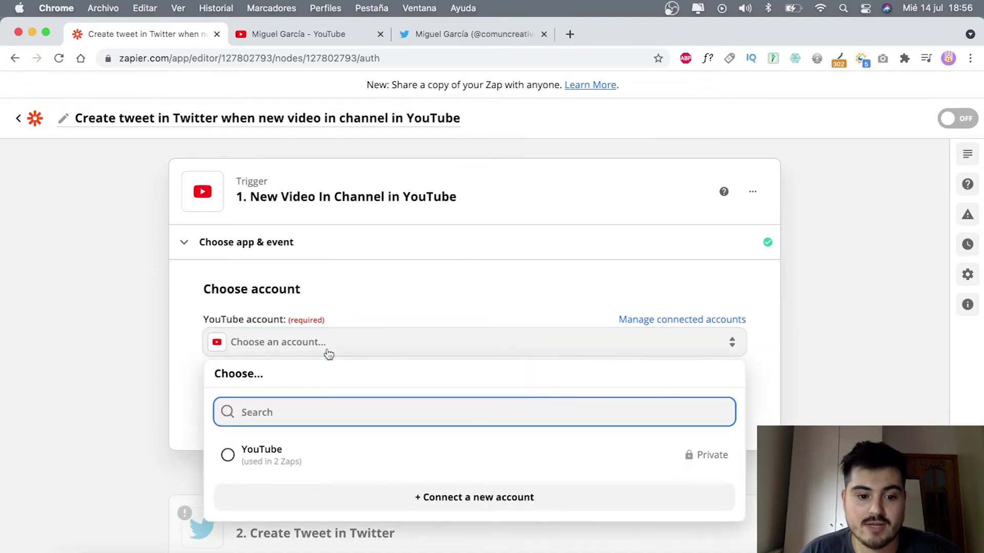
pyautogui.click(234, 464)
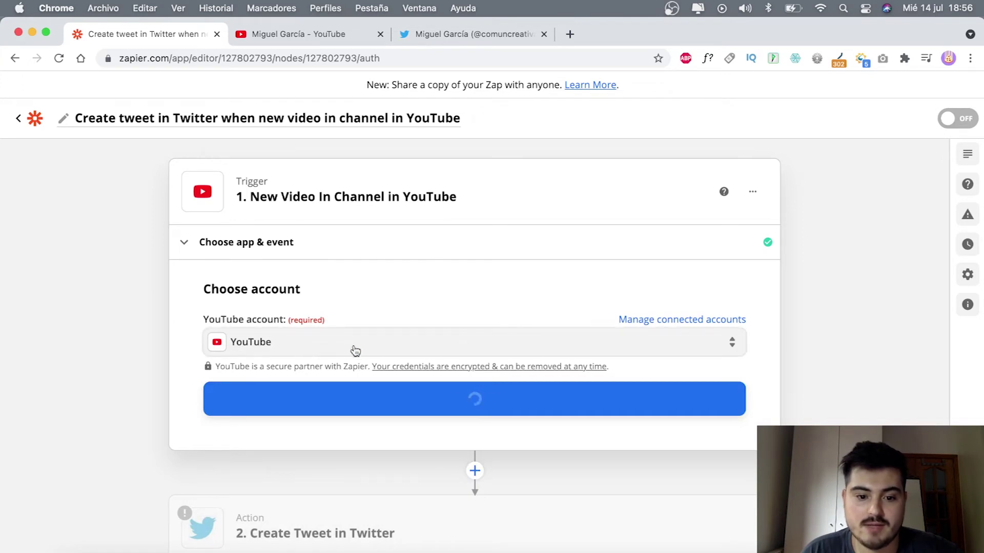
pyautogui.click(484, 395)
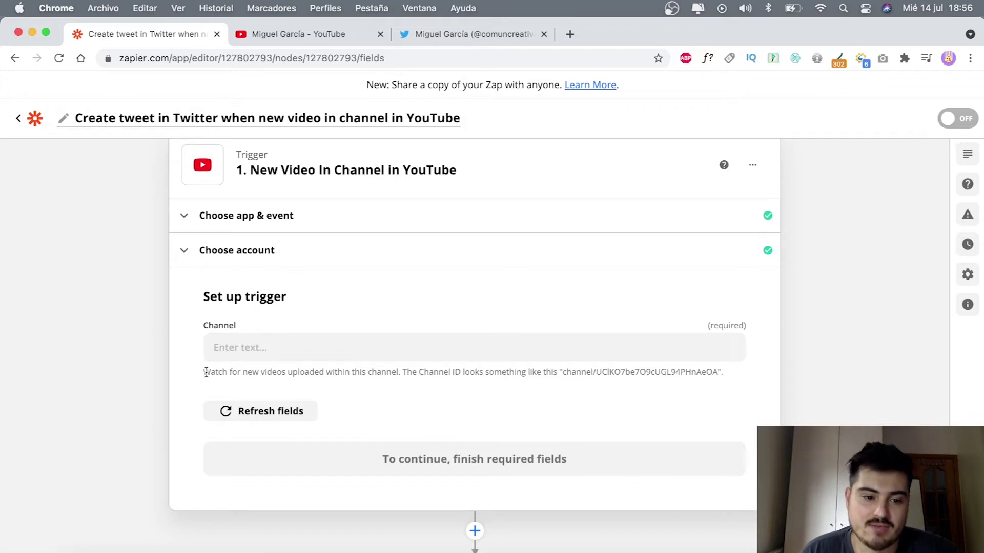
# Examine the example Channel ID format given under the trigger's Channel field
pyautogui.moveTo(204, 372); pyautogui.dragTo(626, 369)
pyautogui.click(440, 376)
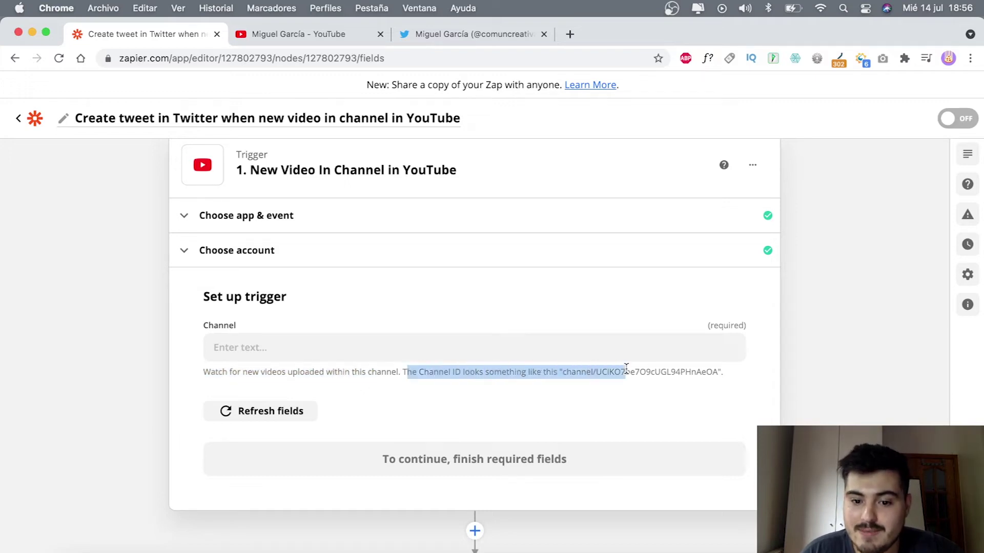
pyautogui.click(554, 377)
pyautogui.moveTo(539, 374); pyautogui.dragTo(708, 376)
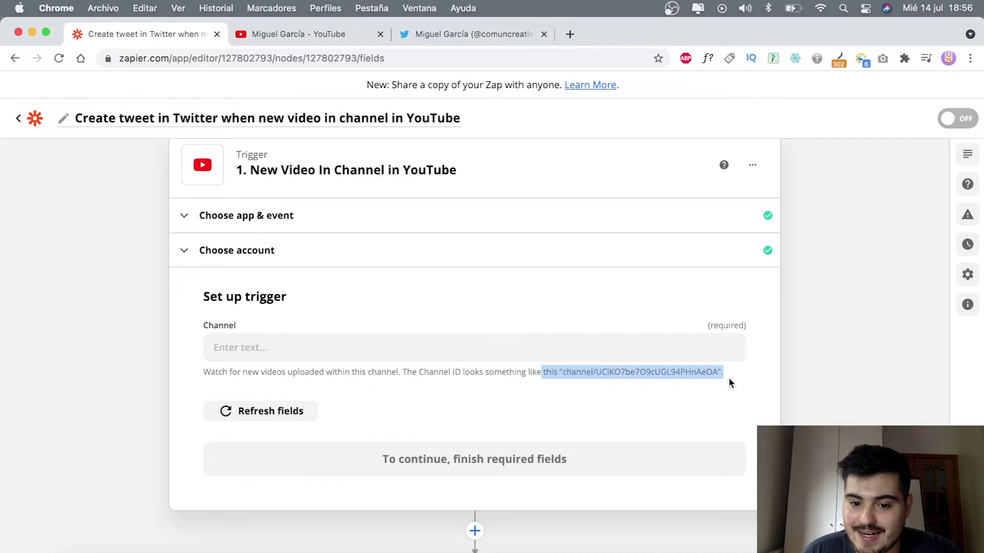
pyautogui.click(617, 387)
pyautogui.moveTo(564, 373); pyautogui.dragTo(716, 373)
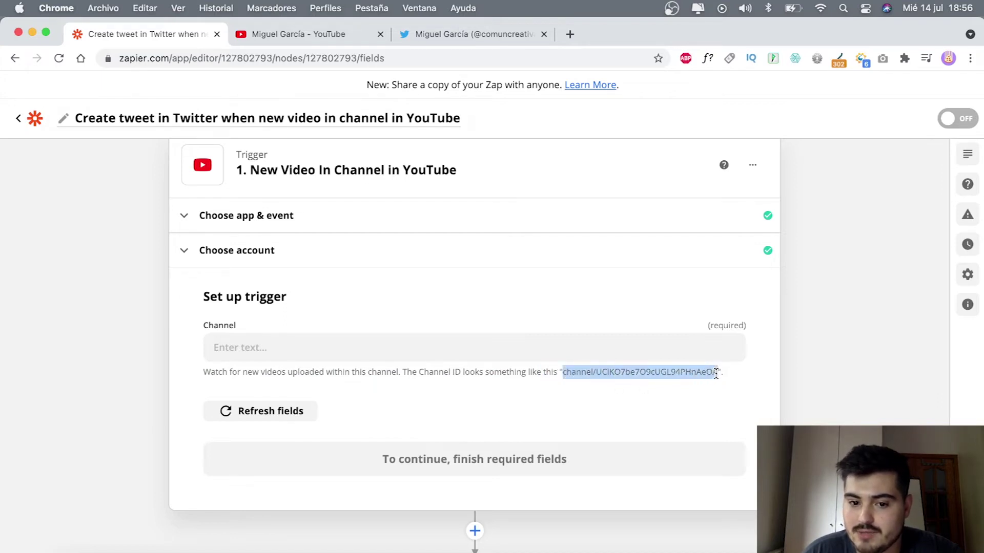
# Switch to the YouTube channel page and copy only the channel ID at the end of its URL
pyautogui.click(268, 40)
pyautogui.click(374, 57)
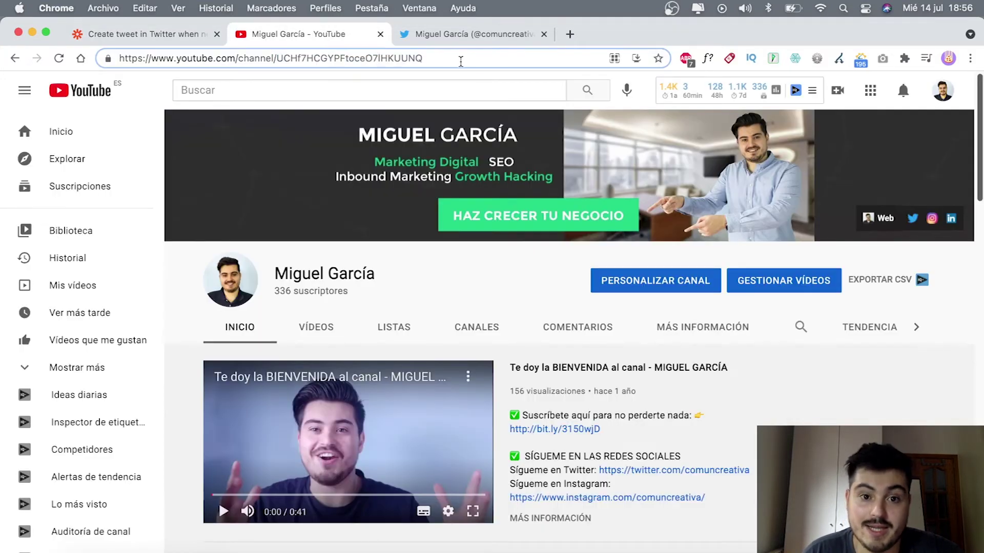
pyautogui.press('super+a')
pyautogui.moveTo(287, 68)
pyautogui.mouseDown()
pyautogui.moveTo(236, 58)
pyautogui.moveTo(279, 58)
pyautogui.mouseUp()
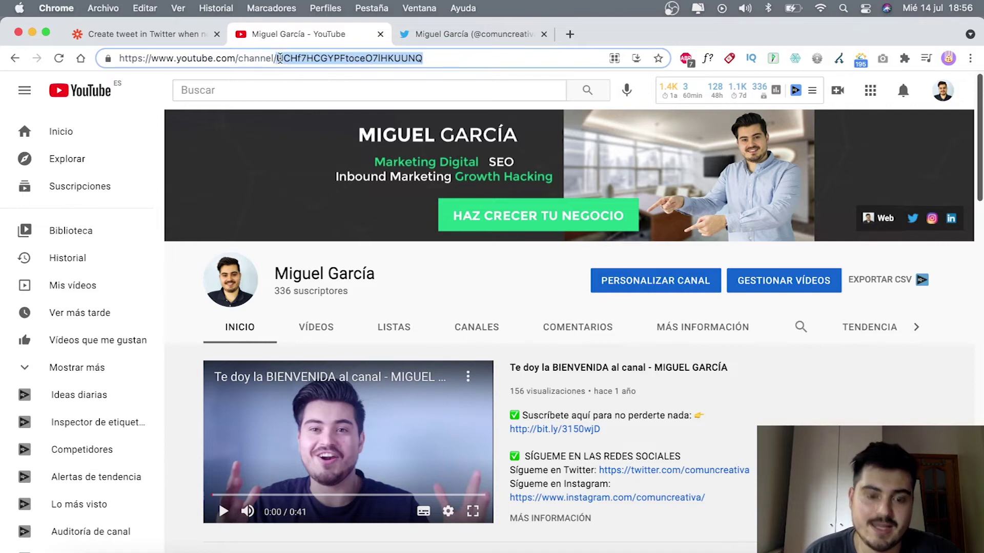
# Back in Zapier, fill the trigger's Channel field with the copied channel ID, refresh the fields and continue to the trigger test
pyautogui.click(165, 30)
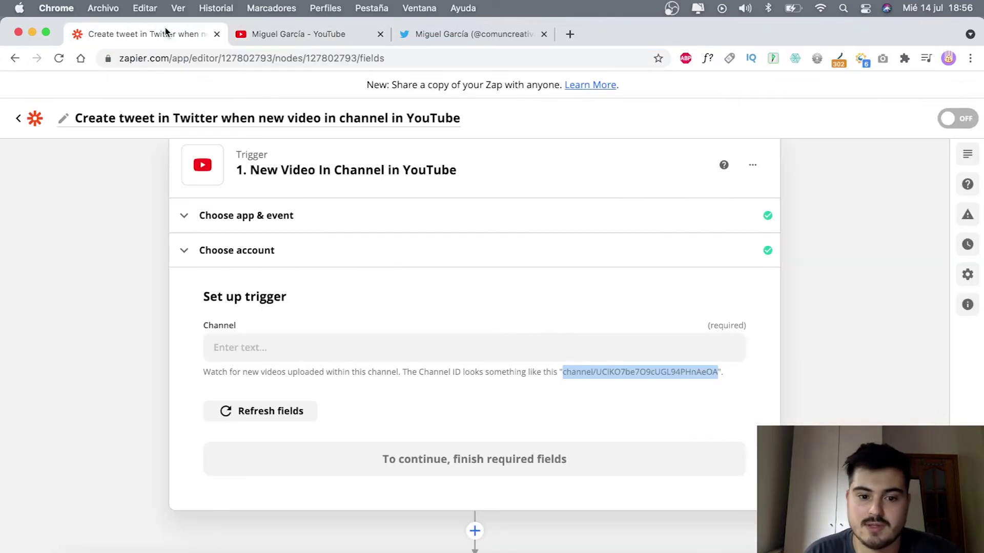
pyautogui.click(301, 347)
pyautogui.write('UCHf7HCGYPFtoceD7lHKUUNQ')
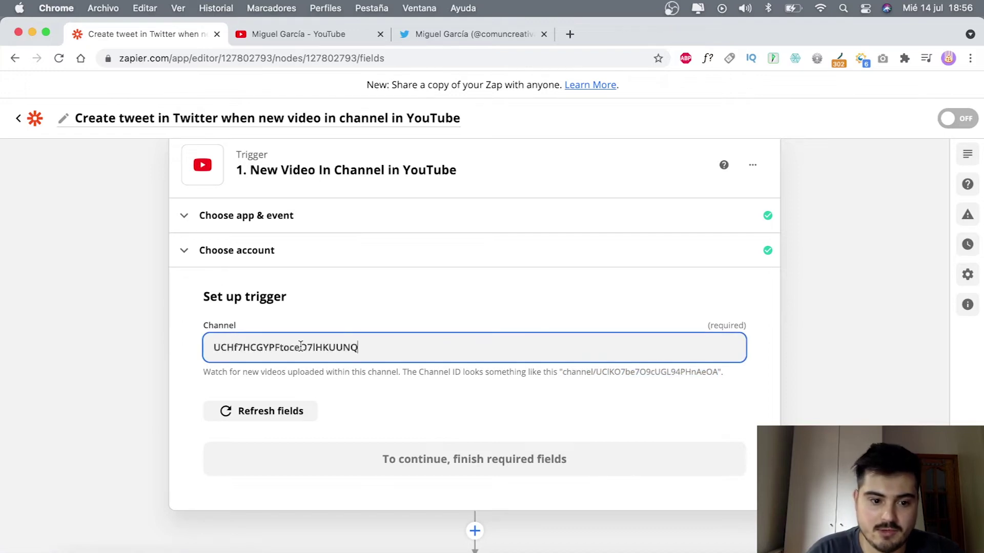
pyautogui.click(289, 412)
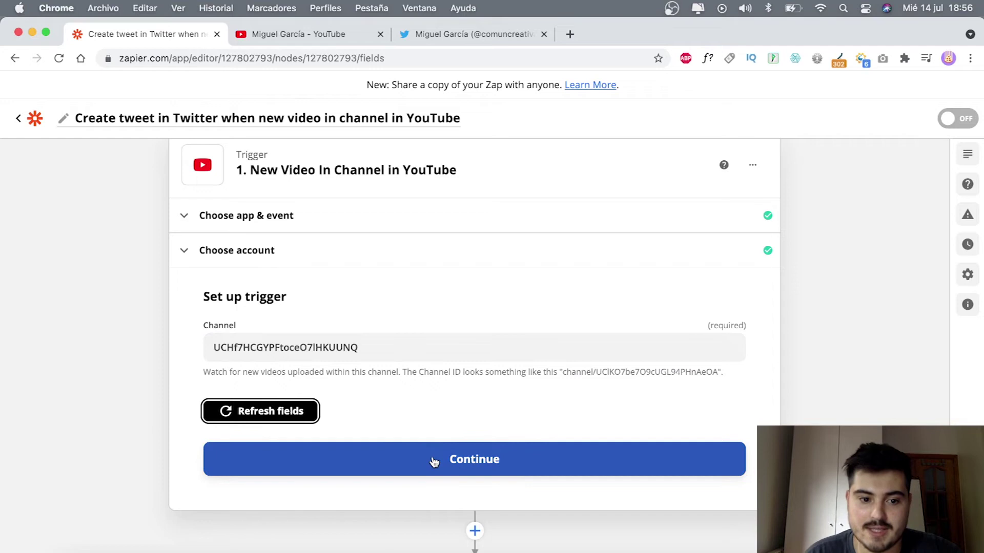
pyautogui.click(433, 461)
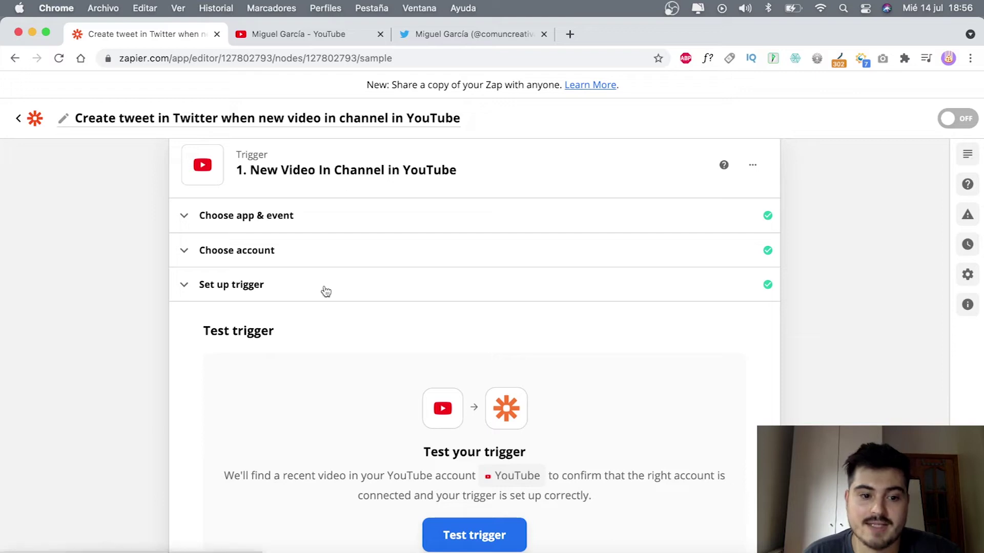
pyautogui.click(260, 38)
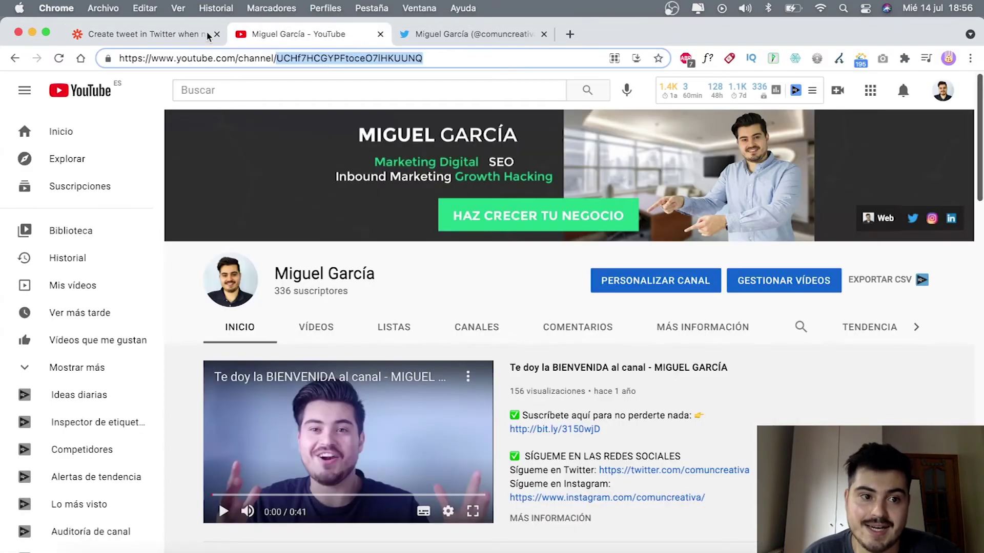
pyautogui.click(162, 31)
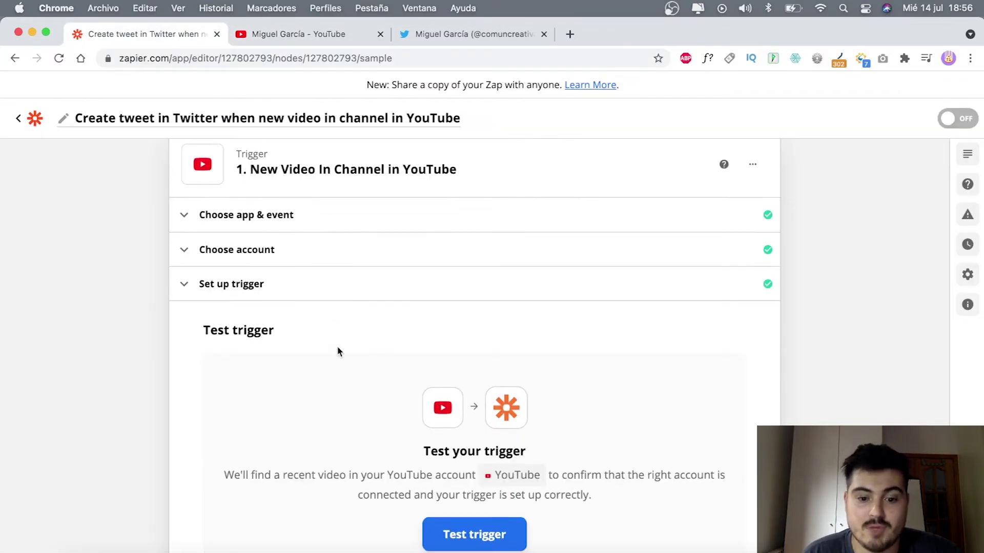
# Run the trigger test to fetch a recent video from the connected YouTube channel
pyautogui.scroll(-3, 419, 415)
pyautogui.click(478, 462)
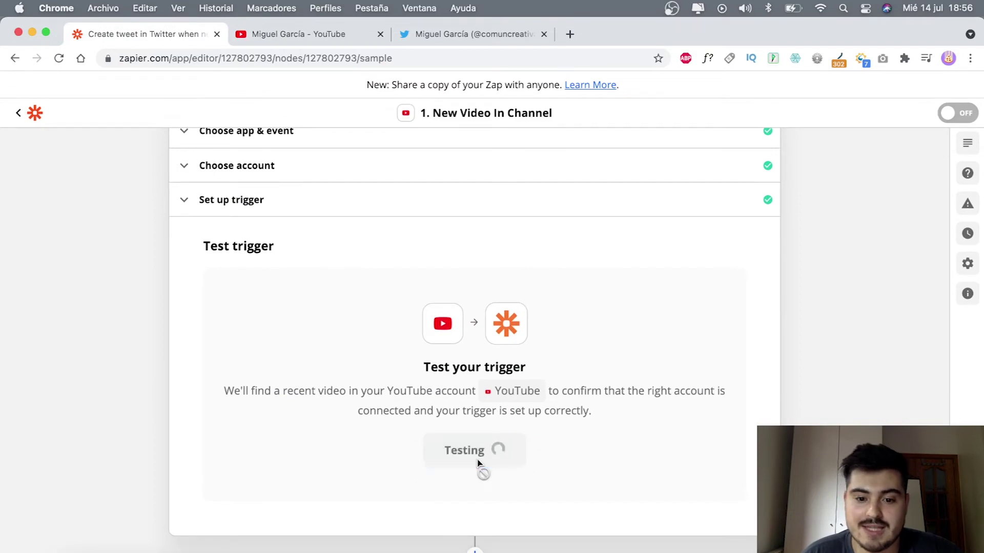
pyautogui.scroll(-1, 478, 459)
pyautogui.scroll(1, 478, 459)
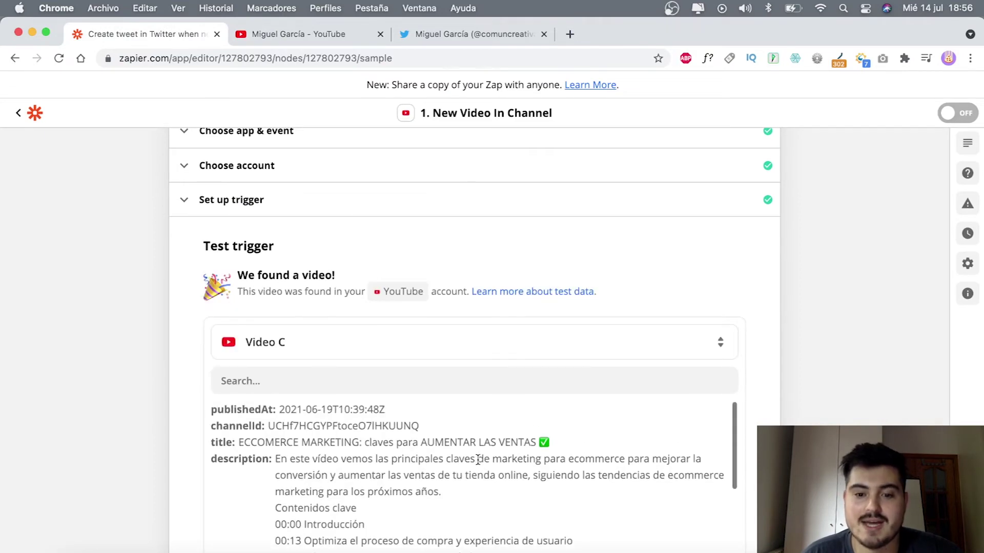
# Examine the sample data of the fetched video, from its title and description through thumbnails to the video URLs and details
pyautogui.scroll(-4, 396, 236)
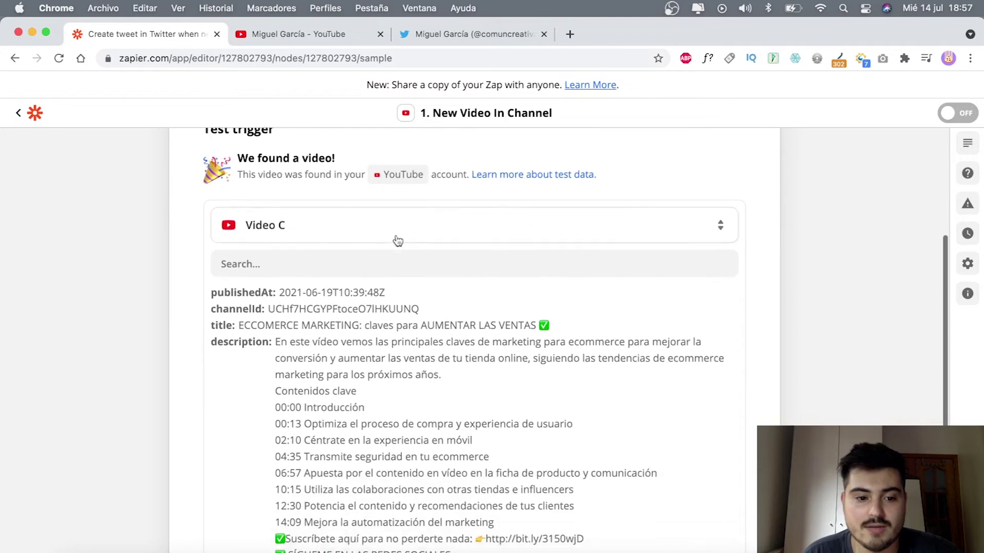
pyautogui.scroll(-2, 398, 240)
pyautogui.moveTo(239, 268); pyautogui.dragTo(546, 267)
pyautogui.click(342, 271)
pyautogui.moveTo(323, 268); pyautogui.dragTo(566, 267)
pyautogui.click(569, 267)
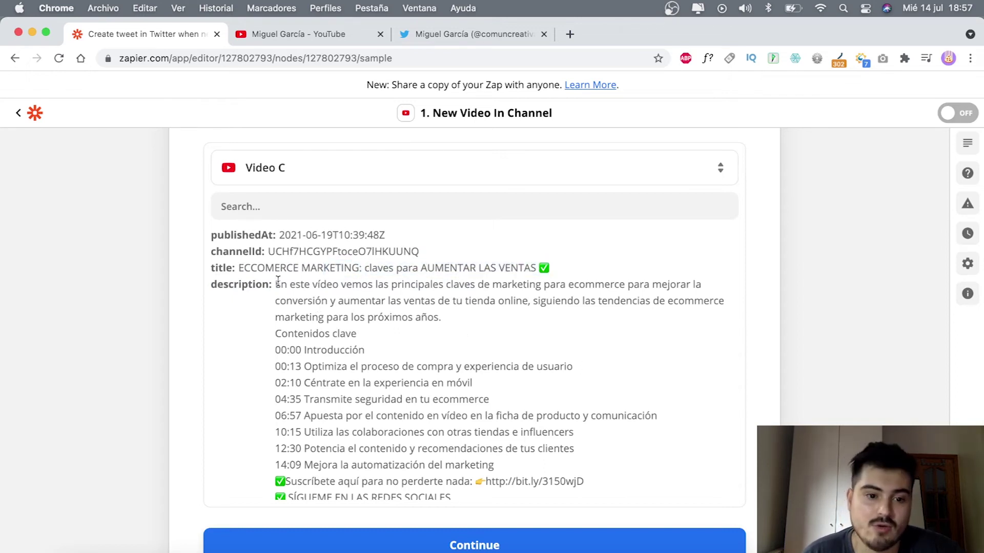
pyautogui.moveTo(371, 334); pyautogui.dragTo(391, 333)
pyautogui.click(285, 296)
pyautogui.scroll(-5, 433, 416)
pyautogui.scroll(-3, 419, 395)
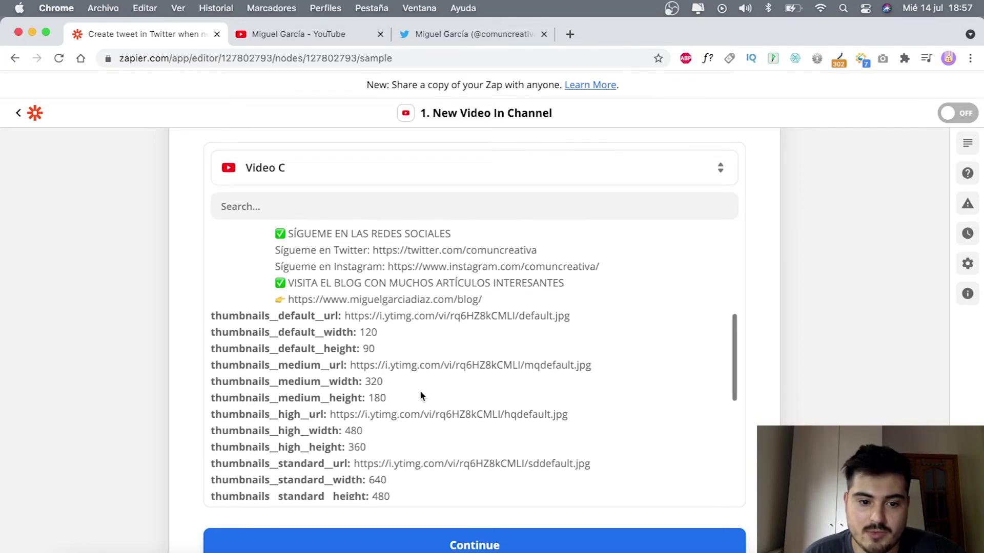
pyautogui.scroll(-6, 384, 363)
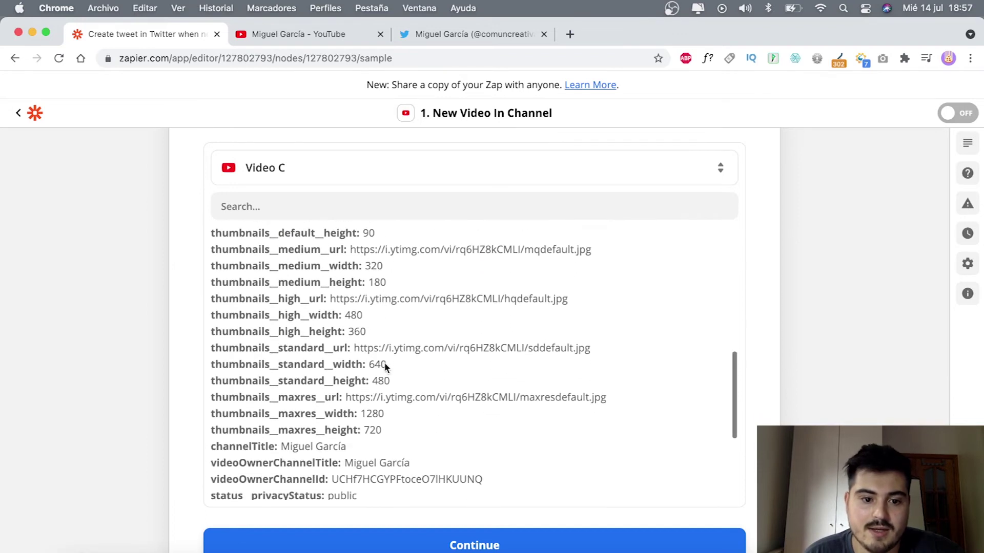
pyautogui.scroll(-2, 385, 368)
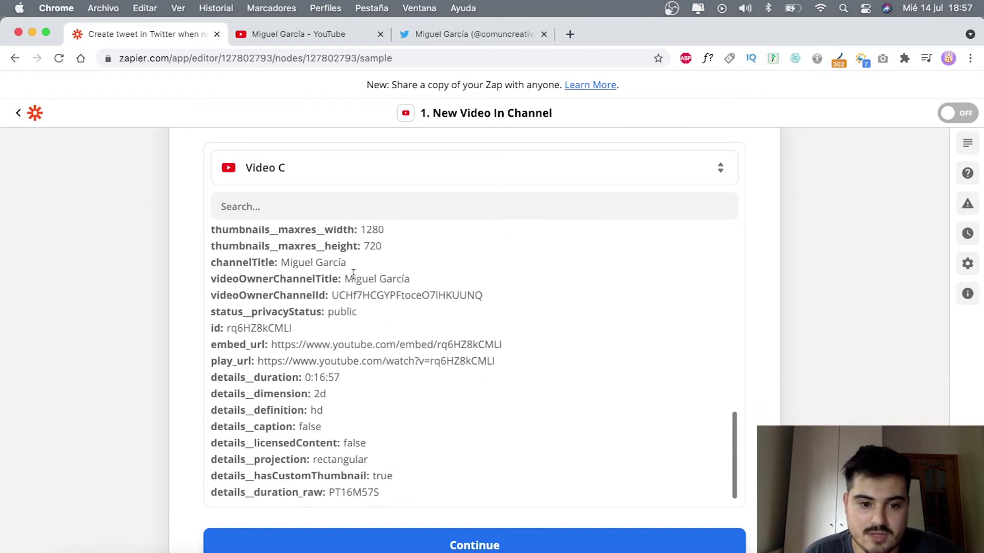
pyautogui.scroll(-5, 423, 426)
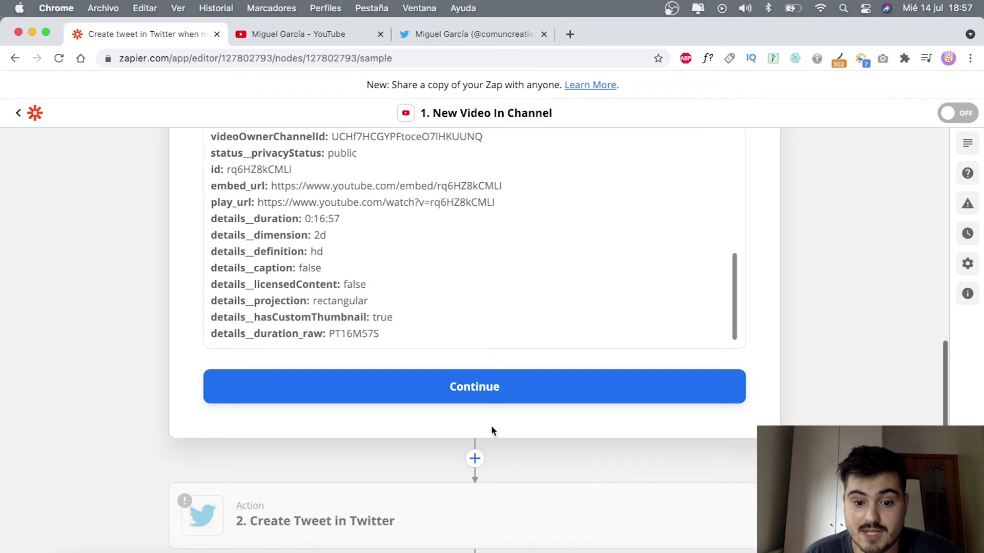
# Accept the trigger sample and continue to the Twitter action, choosing Create Tweet as its action event
pyautogui.click(465, 398)
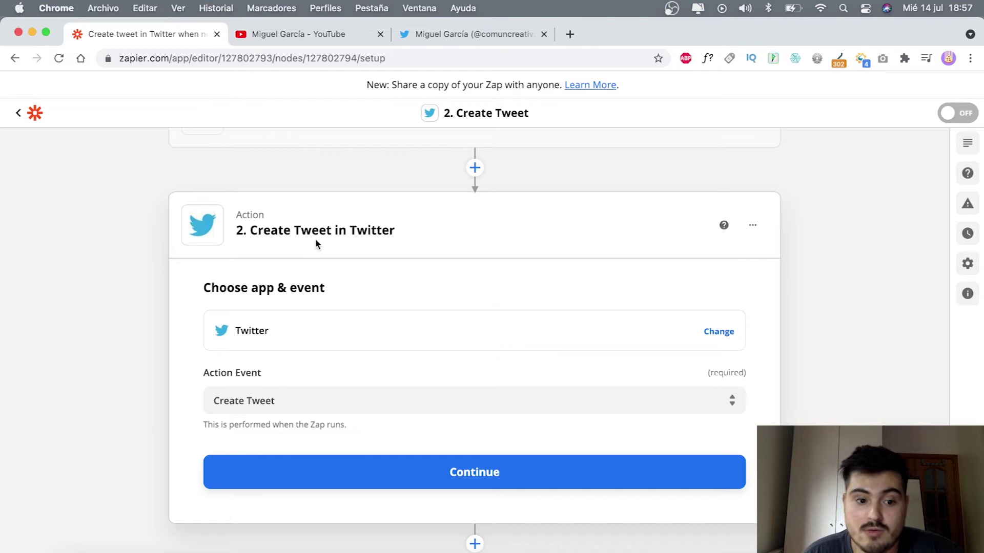
pyautogui.click(286, 400)
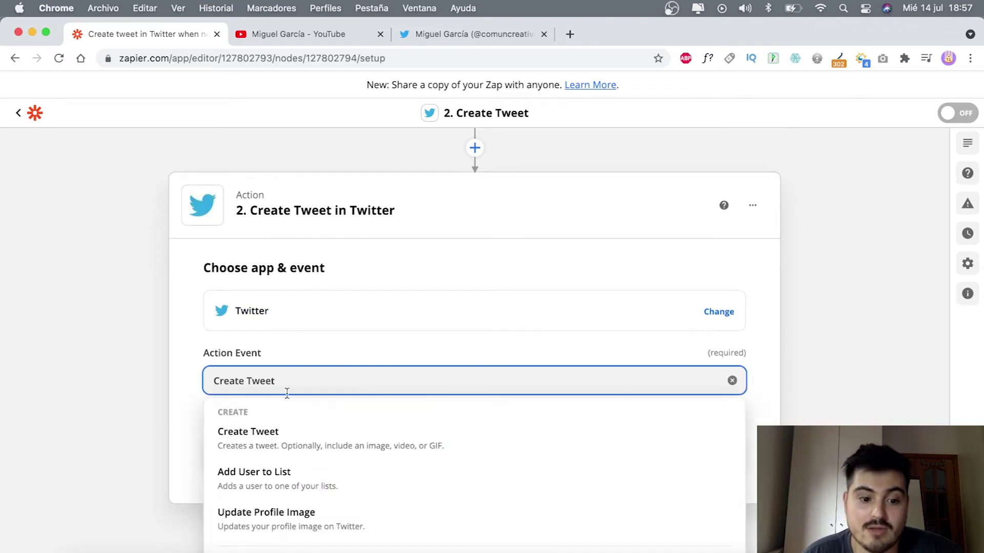
pyautogui.click(301, 430)
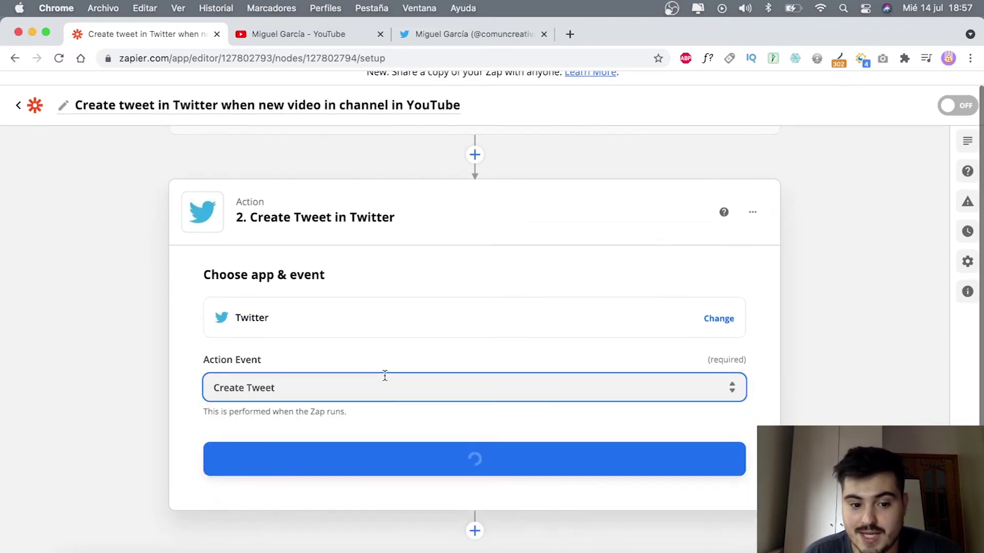
pyautogui.click(457, 457)
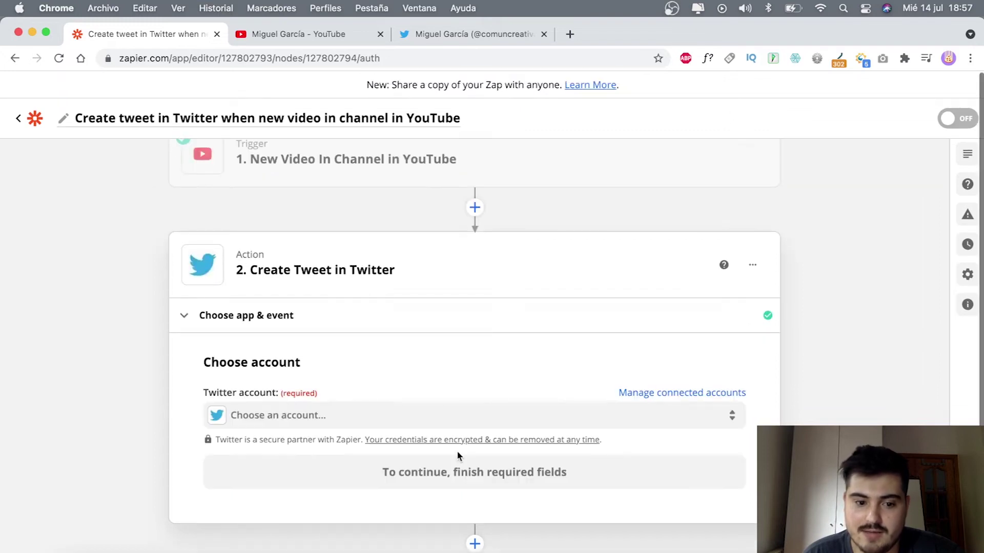
# Select the already connected Twitter account for the action and continue to the action setup
pyautogui.click(257, 420)
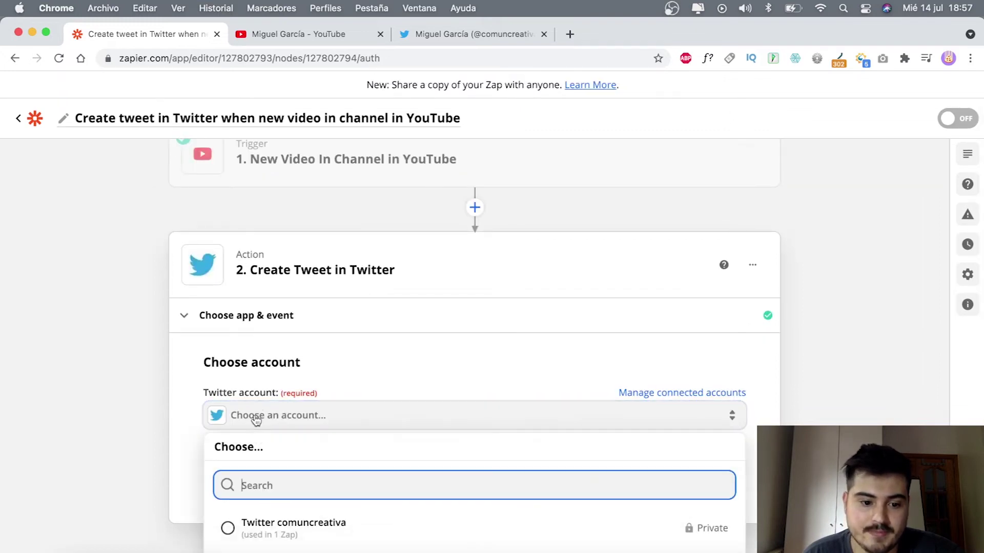
pyautogui.scroll(-1, 328, 481)
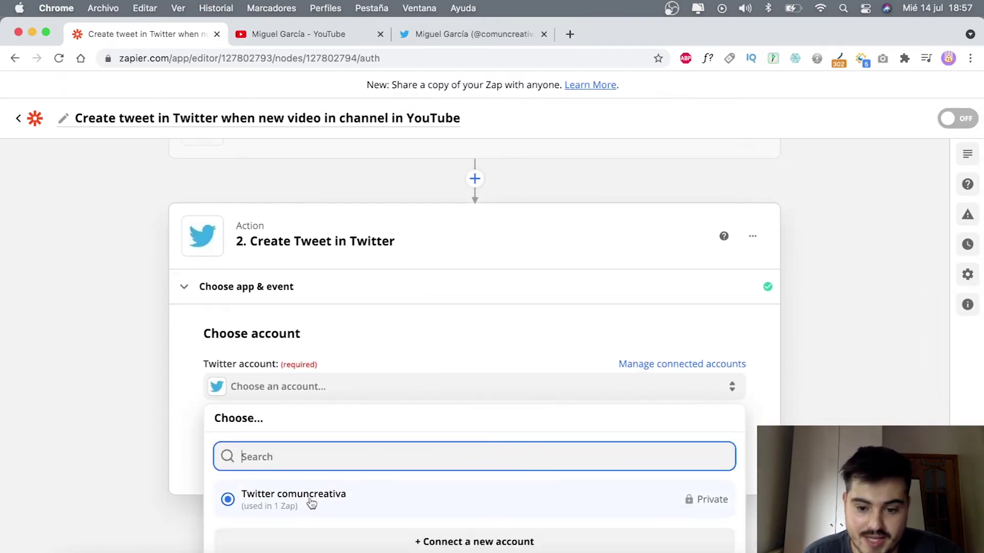
pyautogui.click(310, 502)
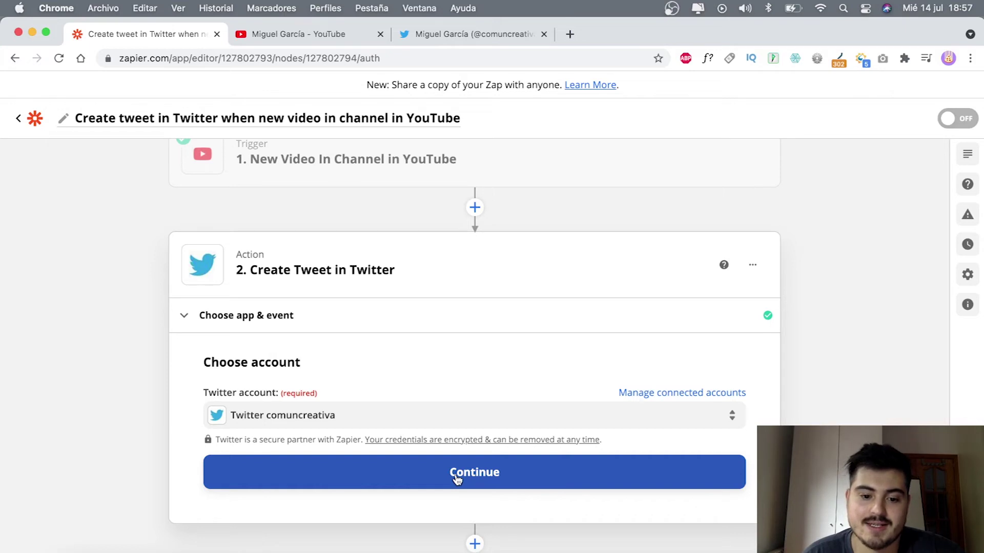
pyautogui.click(456, 478)
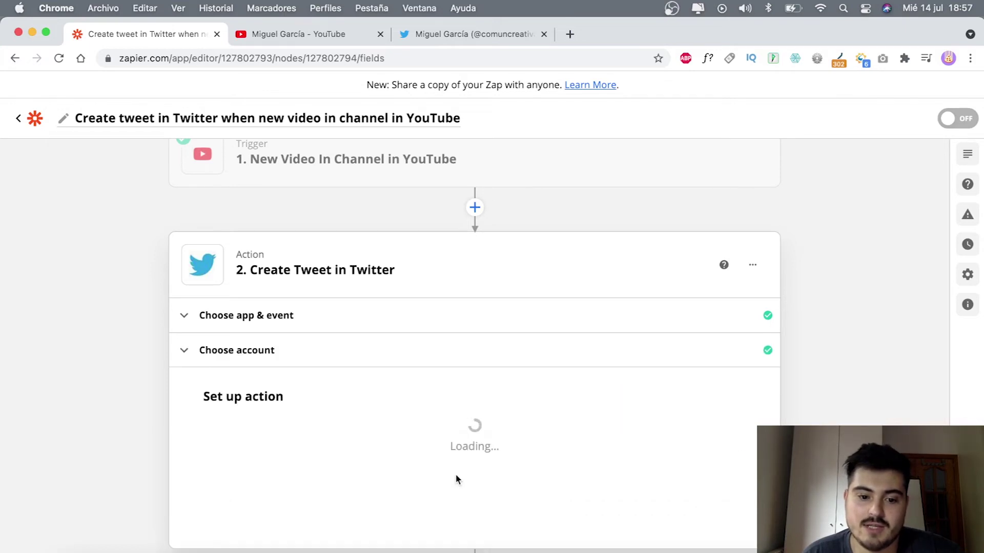
# Start the tweet's Message with the text "Acabo de subir un vídeo a YouTube!"
pyautogui.scroll(-2, 353, 433)
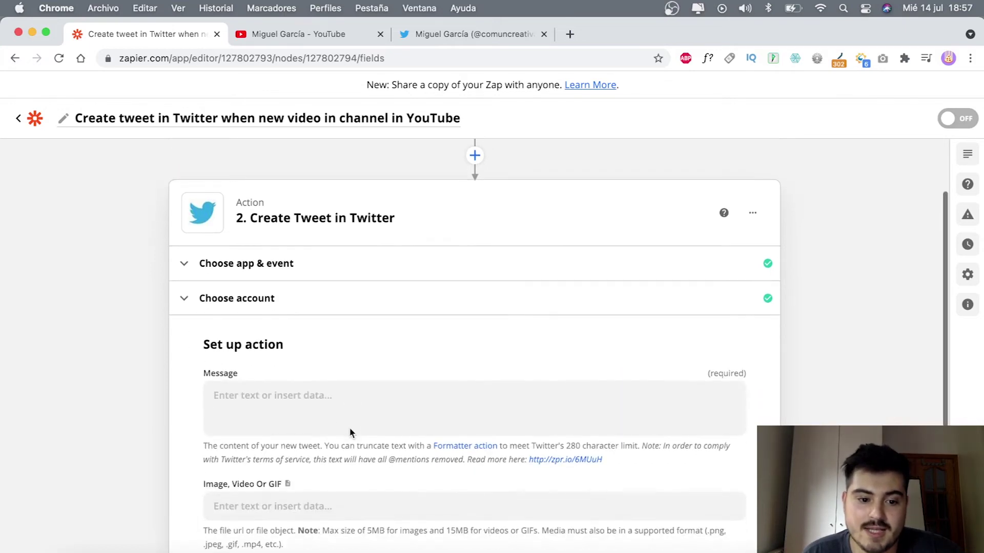
pyautogui.click(236, 393)
pyautogui.scroll(-3, 342, 351)
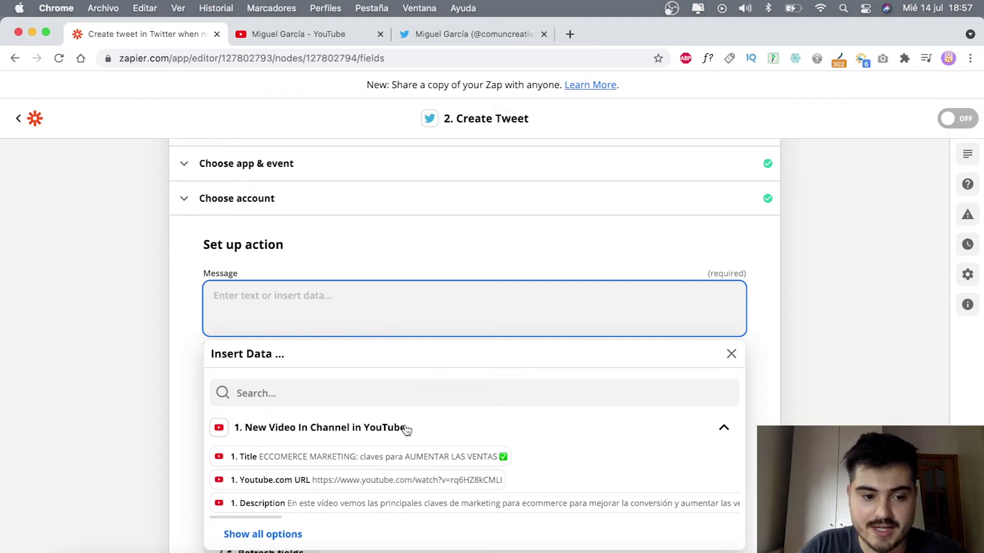
pyautogui.write('N')
pyautogui.press('BackSpace')
pyautogui.write('Acabo de subir un vídeo a YouTube!')
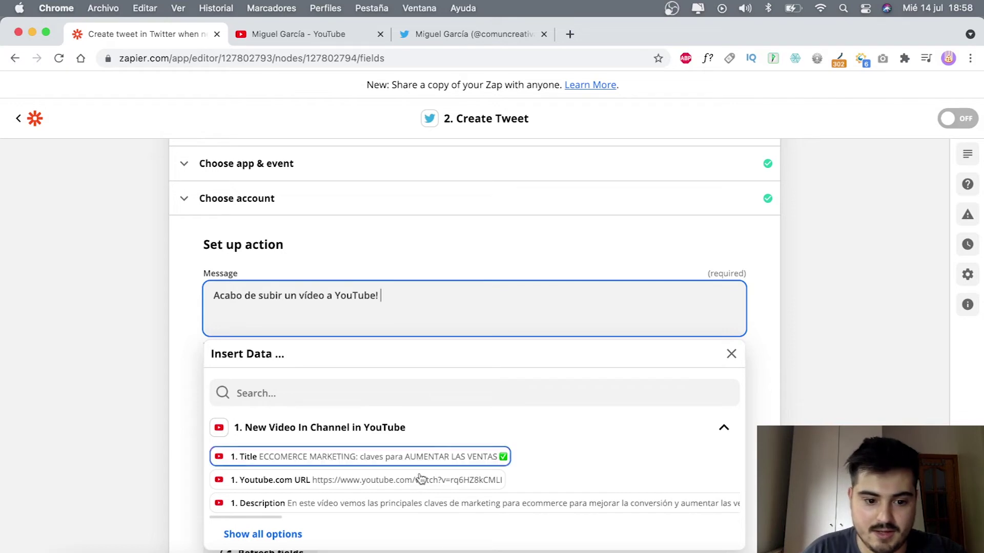
# Insert the trigger's video Title into the message and add a second line with "Míralo aquí:" followed by the Youtube.com URL field
pyautogui.scroll(-2, 359, 461)
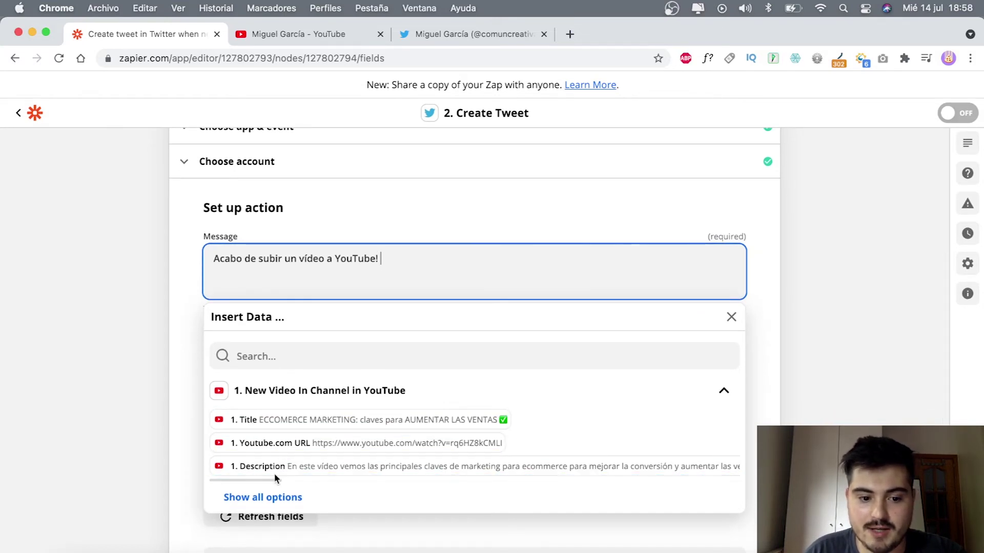
pyautogui.scroll(-1, 271, 441)
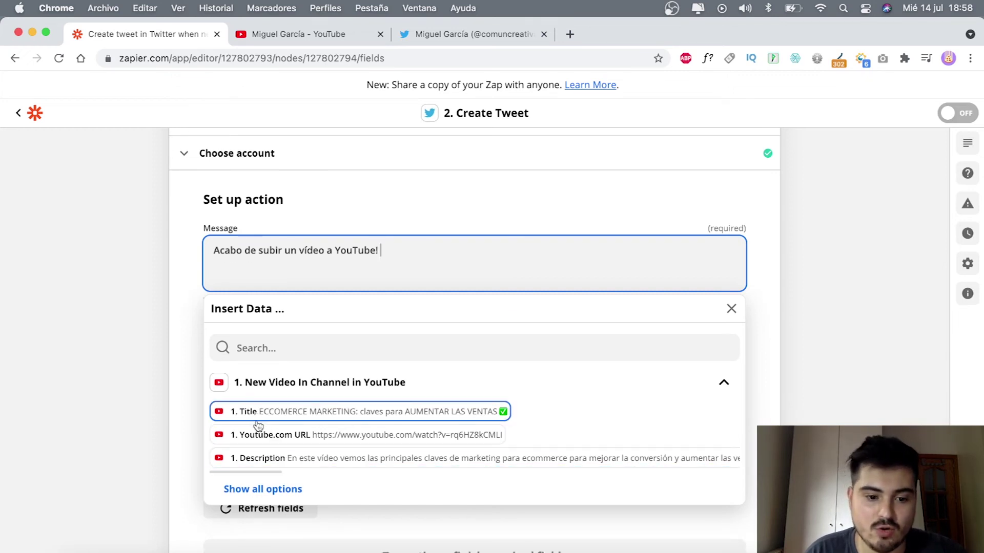
pyautogui.click(259, 413)
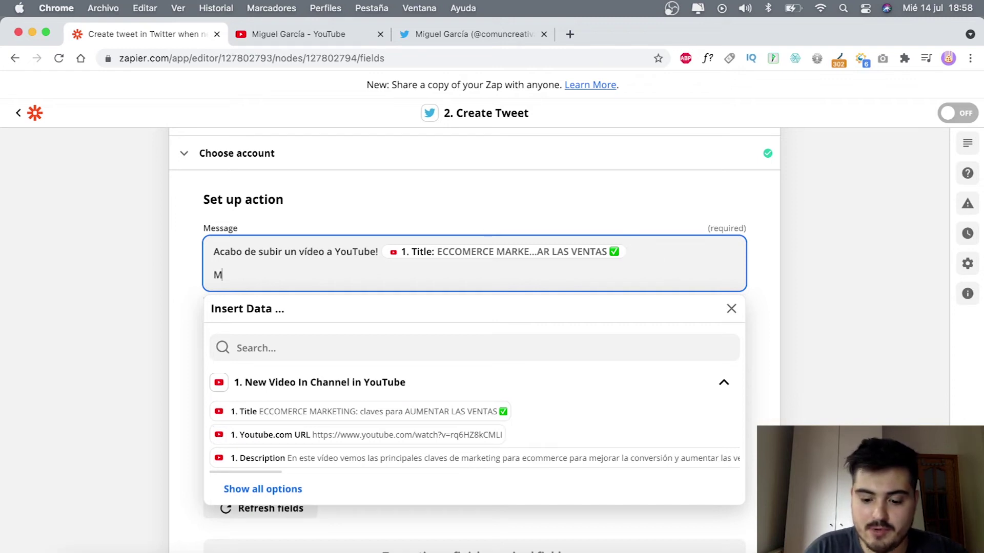
pyautogui.write('alo aquí:')
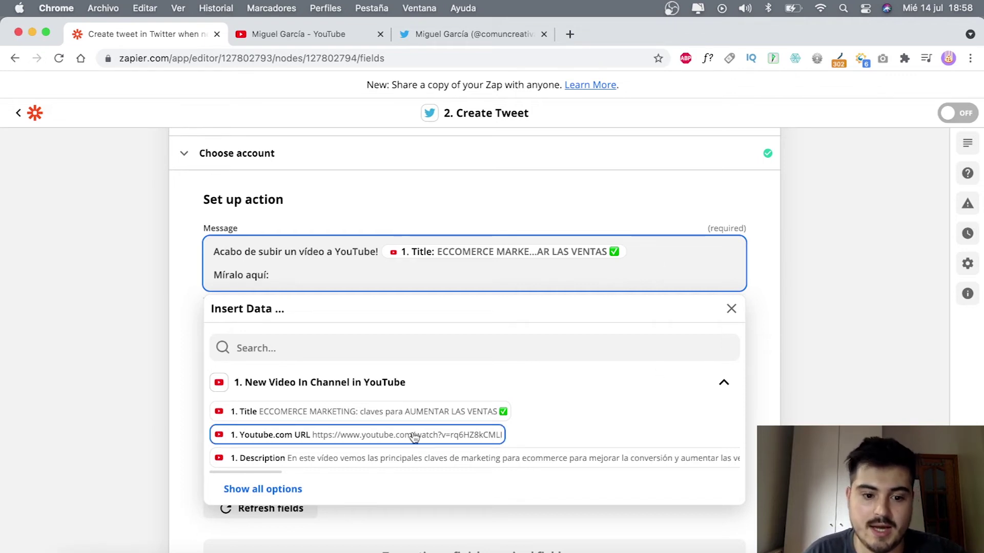
pyautogui.click(351, 436)
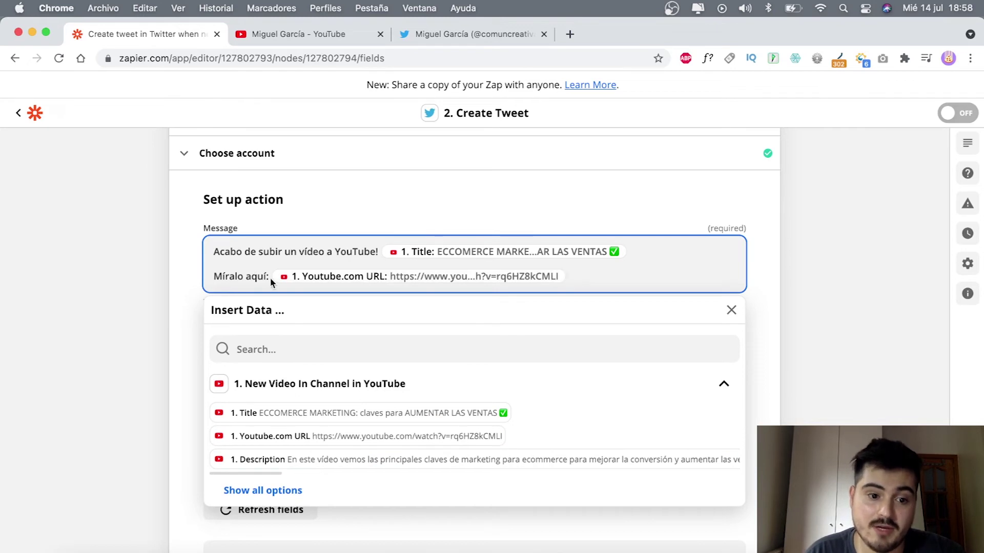
# Delete the text "Míralo aquí:" from the message's second line, leaving only the video URL field there, and close the data list
pyautogui.moveTo(269, 277); pyautogui.dragTo(210, 278)
pyautogui.press('BackSpace')
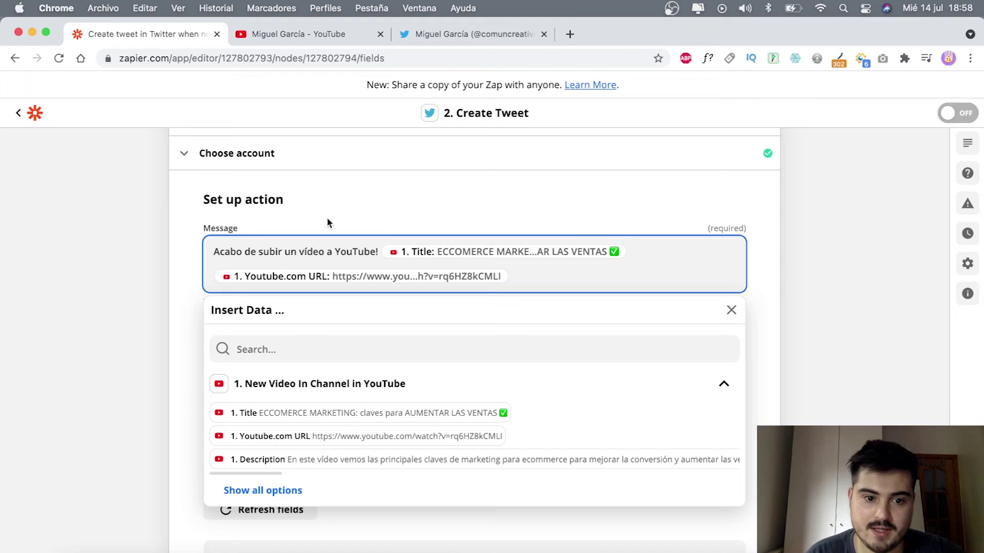
pyautogui.moveTo(218, 253); pyautogui.dragTo(278, 253)
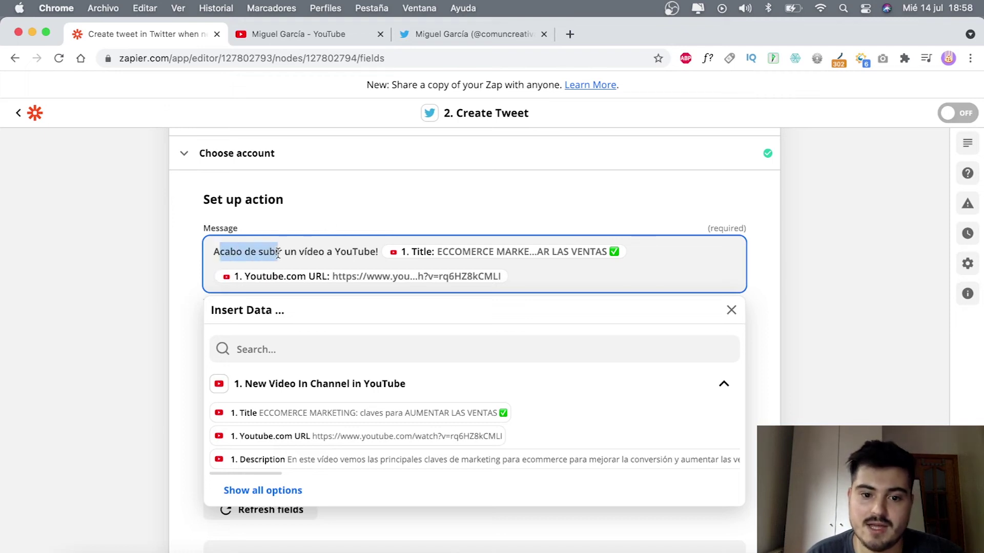
pyautogui.click(432, 214)
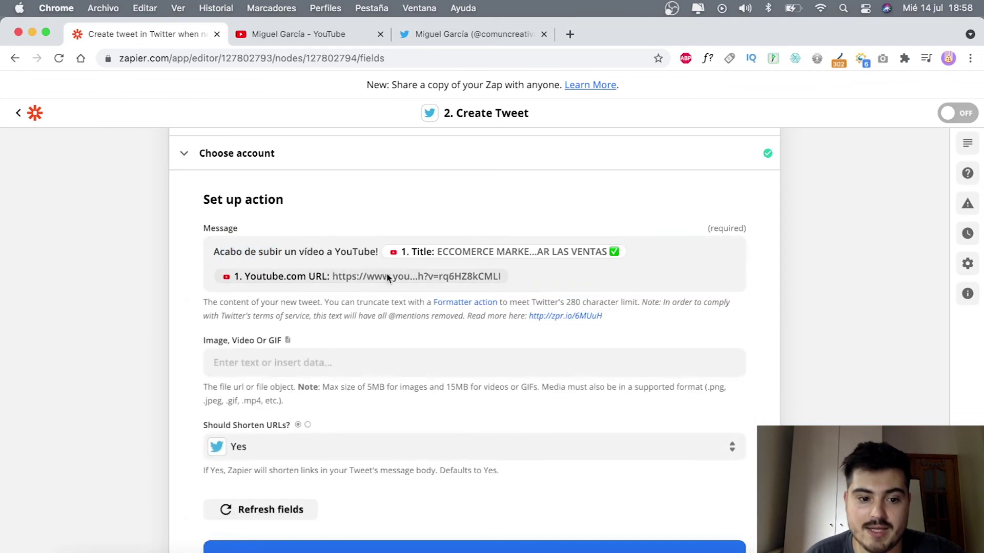
pyautogui.scroll(-2, 381, 272)
pyautogui.click(304, 314)
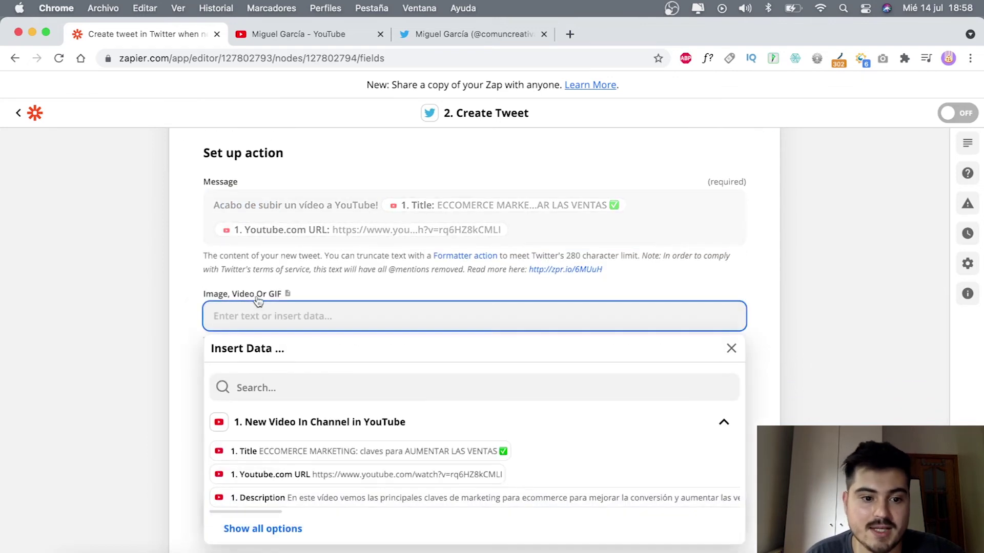
pyautogui.click(312, 280)
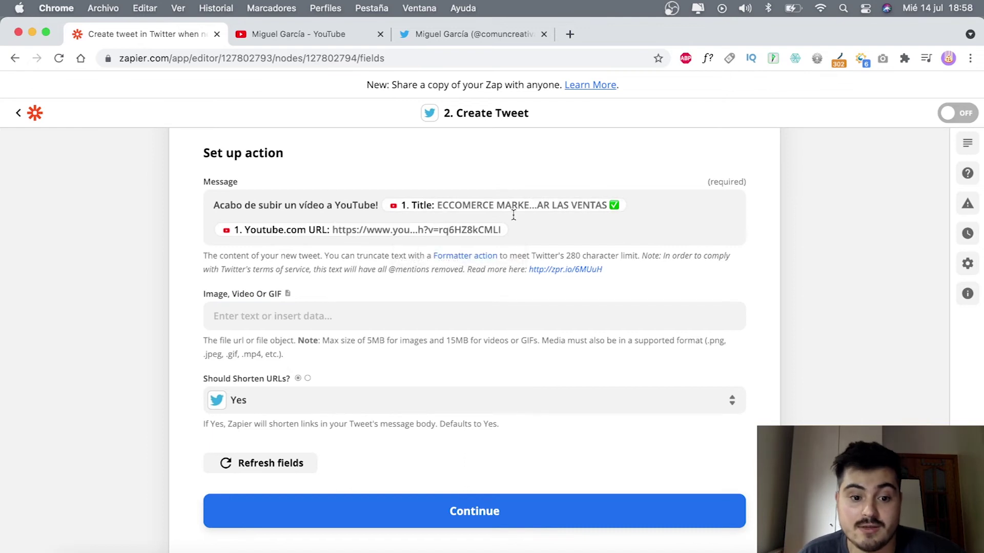
# Set the Should Shorten URLs option of the tweet action to No
pyautogui.scroll(-1, 452, 360)
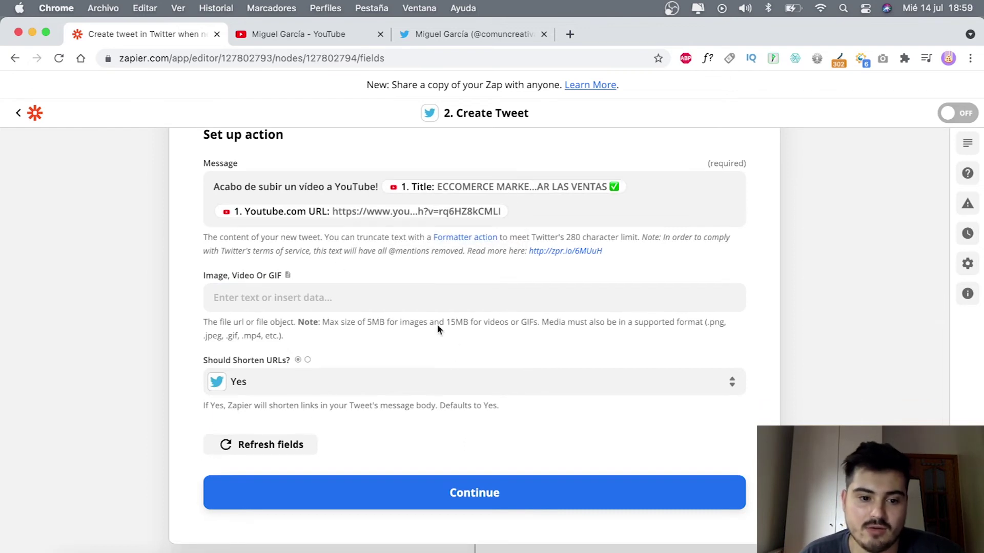
pyautogui.scroll(-1, 336, 261)
pyautogui.click(314, 366)
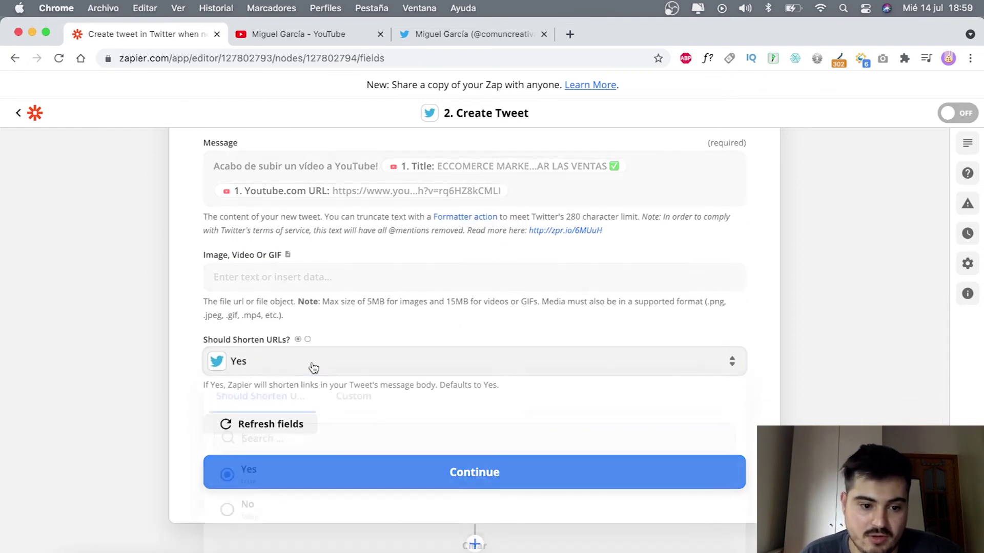
pyautogui.click(255, 518)
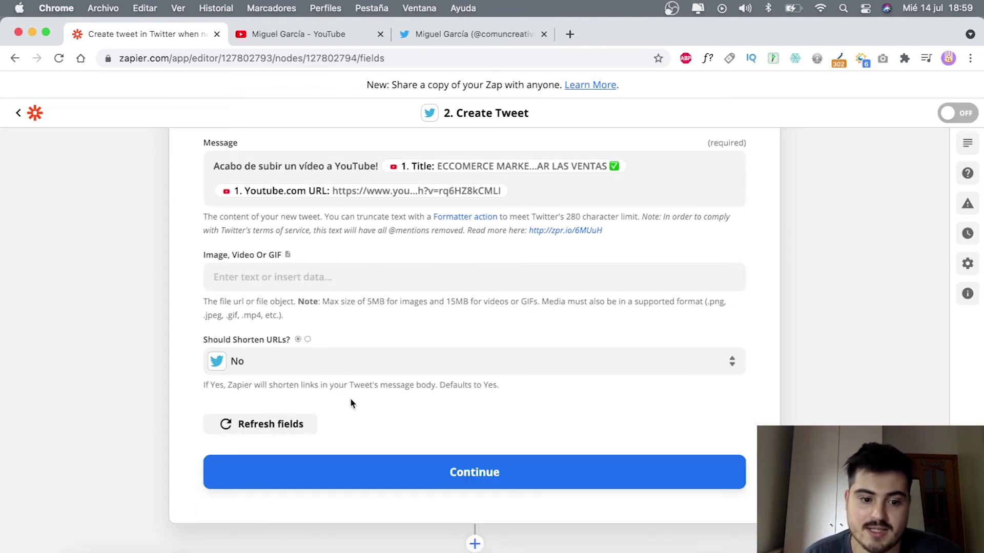
# Check the completed tweet fields, finish the action setup and go to the preview of the tweet in the action test
pyautogui.scroll(-1, 461, 425)
pyautogui.scroll(3, 450, 428)
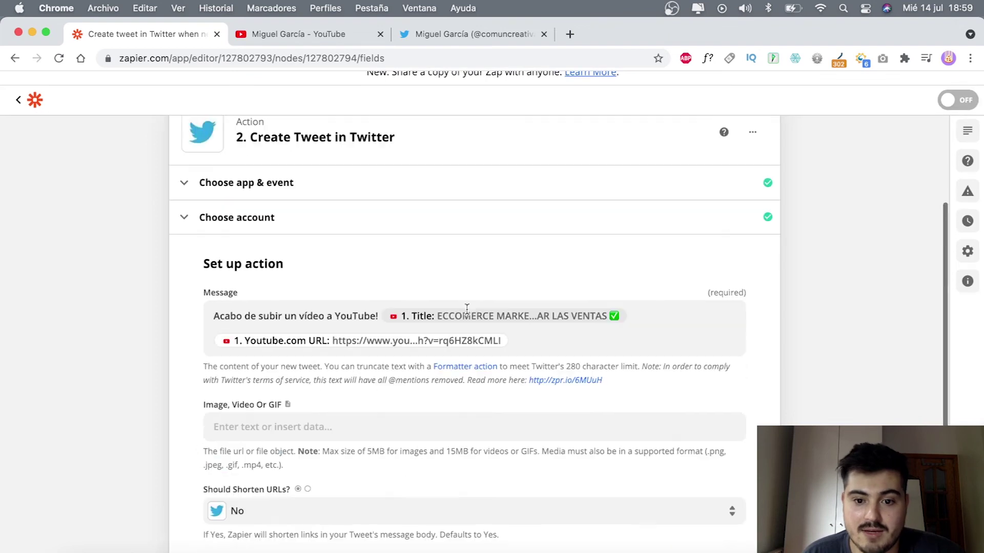
pyautogui.scroll(-3, 466, 307)
pyautogui.click(449, 461)
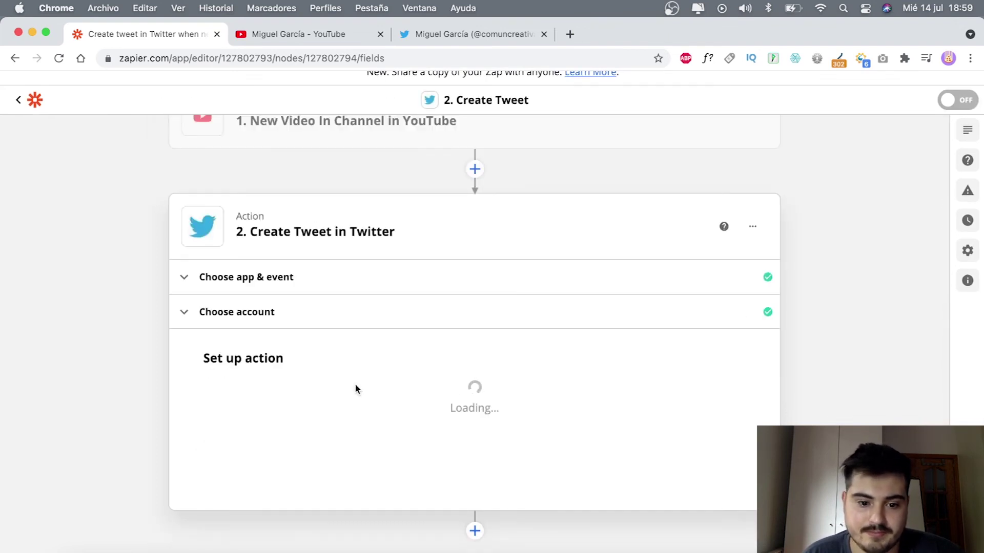
pyautogui.scroll(-5, 355, 389)
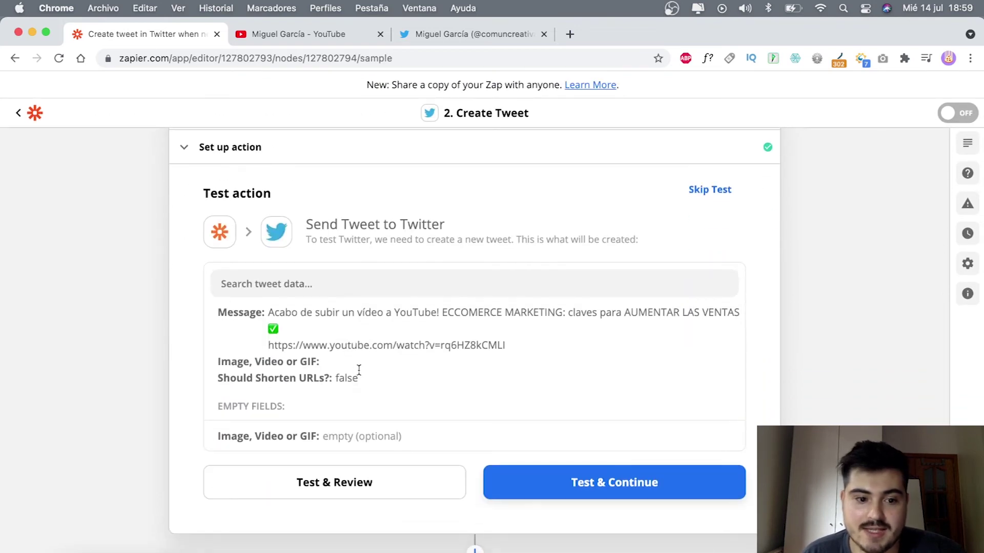
# Review the message text, video title and link in the tweet preview, and run the action test to send the tweet
pyautogui.moveTo(272, 313); pyautogui.dragTo(560, 324)
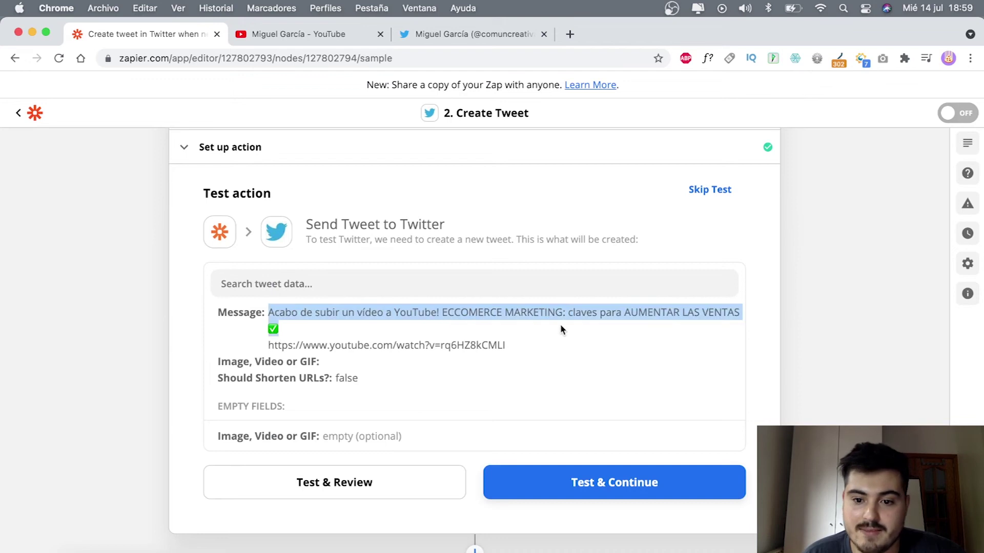
pyautogui.click(453, 314)
pyautogui.moveTo(441, 310); pyautogui.dragTo(718, 309)
pyautogui.moveTo(274, 346); pyautogui.dragTo(536, 346)
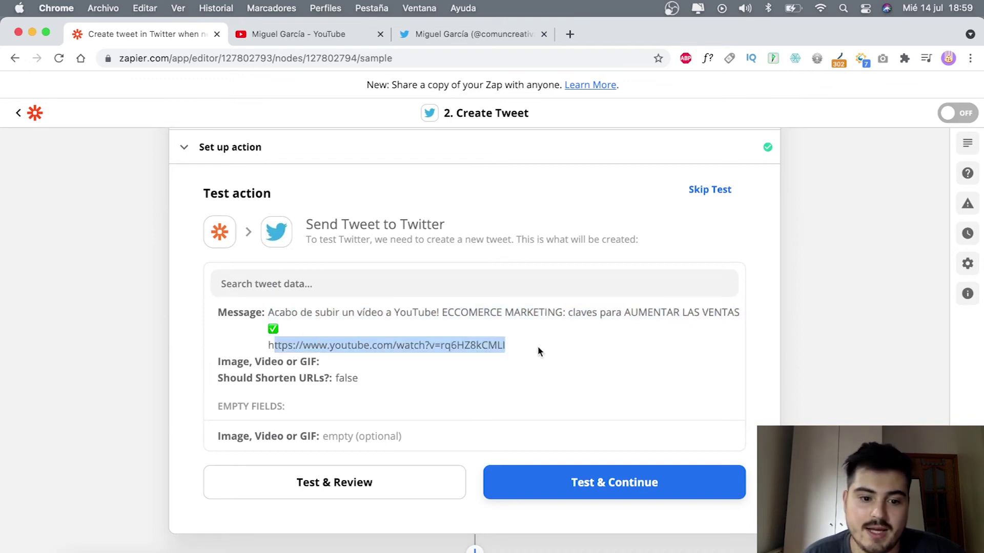
pyautogui.click(524, 373)
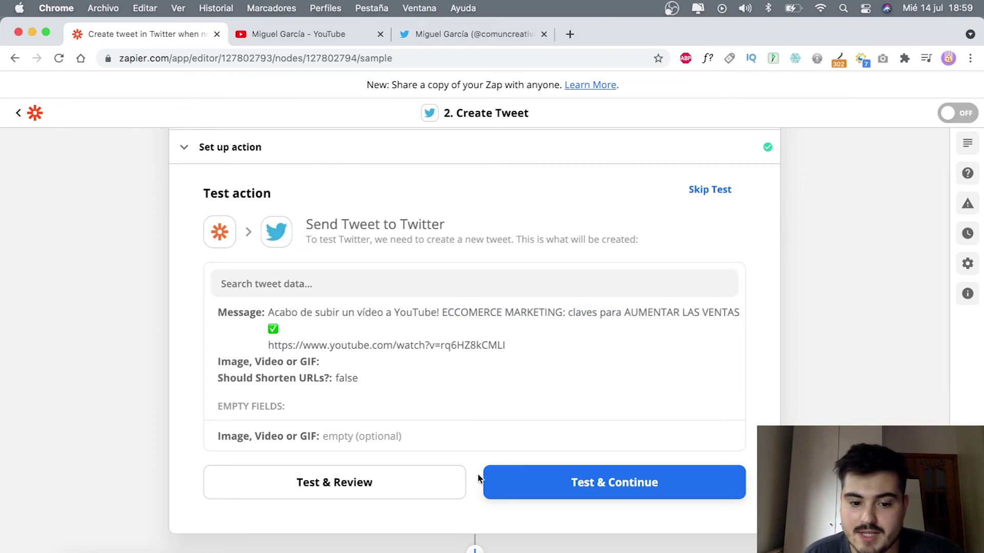
pyautogui.click(629, 483)
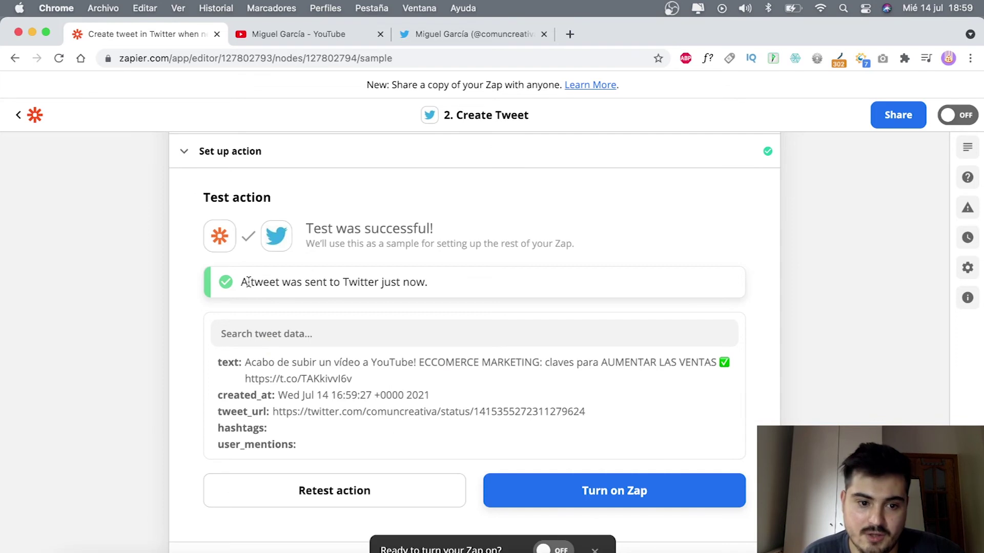
pyautogui.moveTo(243, 282)
pyautogui.mouseDown()
pyautogui.moveTo(434, 280)
pyautogui.moveTo(246, 276)
pyautogui.mouseUp()
pyautogui.click(445, 283)
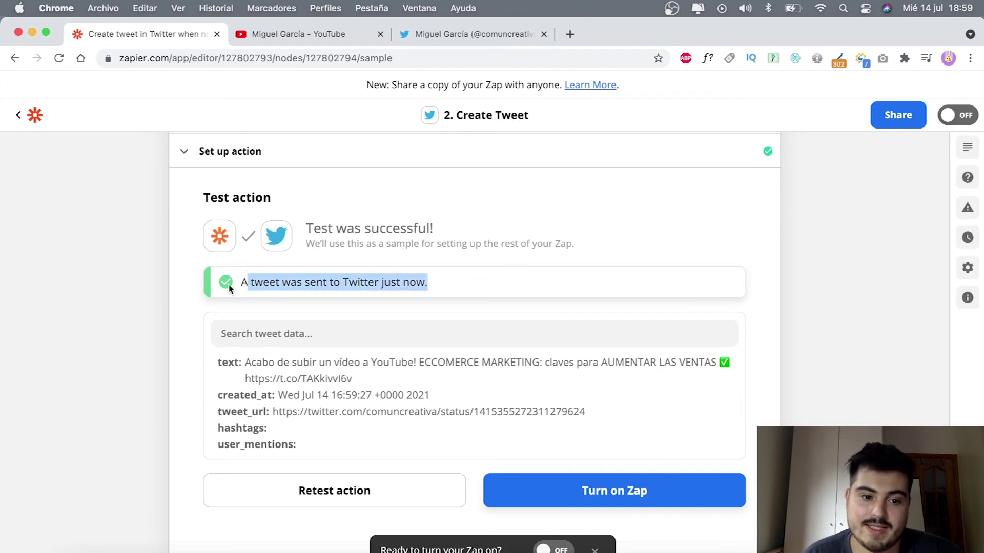
# Switch to the Twitter profile, open the newest test tweet and check its text and video title
pyautogui.click(475, 35)
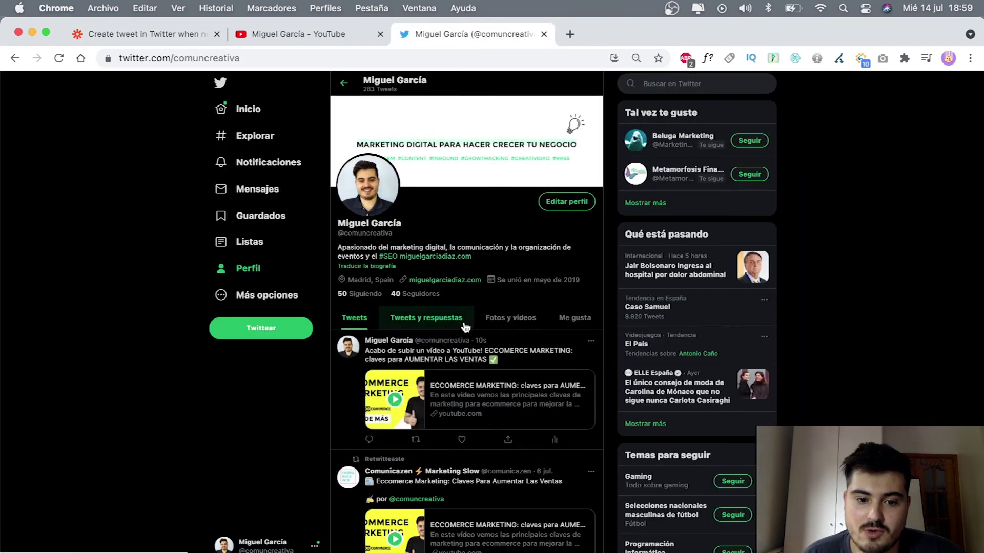
pyautogui.click(433, 352)
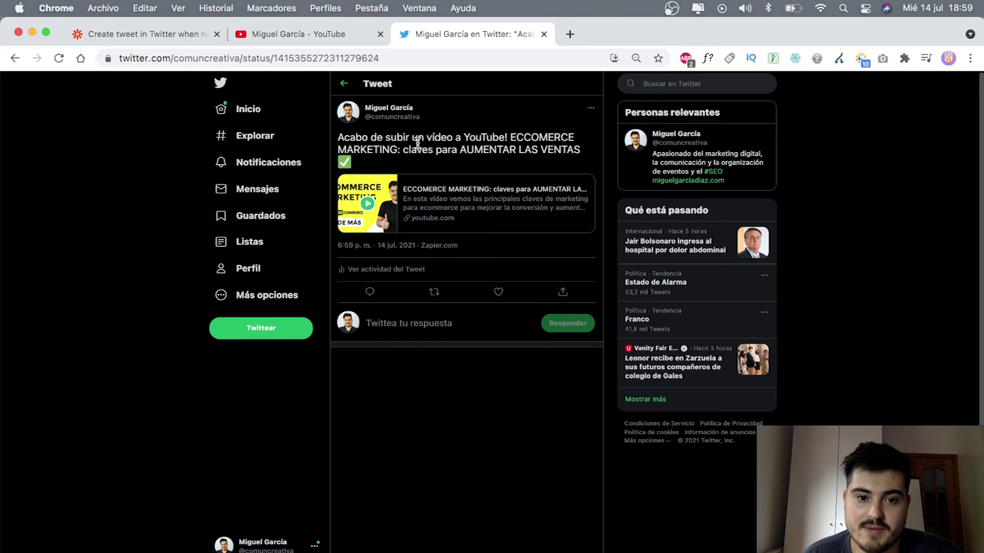
pyautogui.moveTo(344, 138); pyautogui.dragTo(571, 146)
pyautogui.click(385, 160)
pyautogui.click(341, 139)
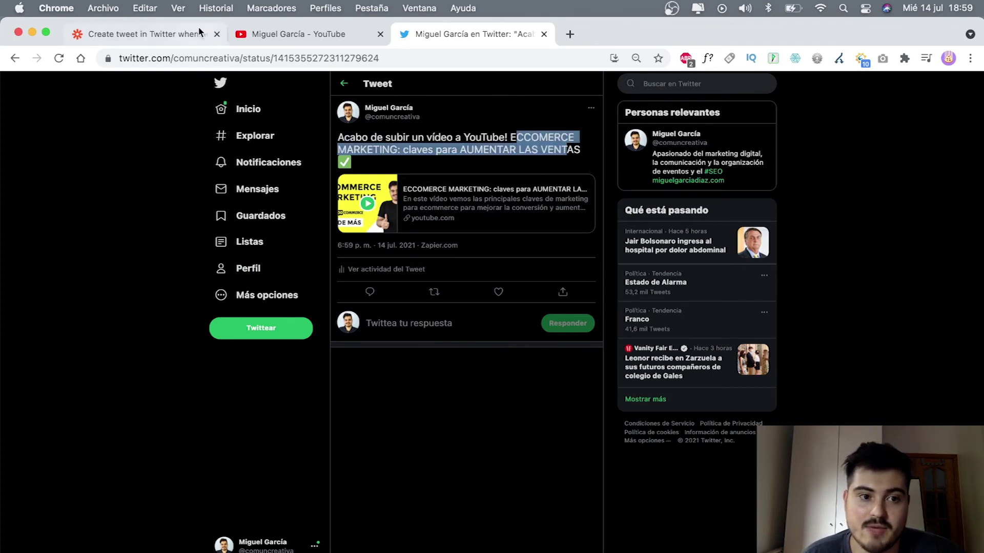
# Return to the Zapier editor, turn on the Zap and dismiss the offer to share a copy
pyautogui.click(186, 34)
pyautogui.scroll(-2, 464, 346)
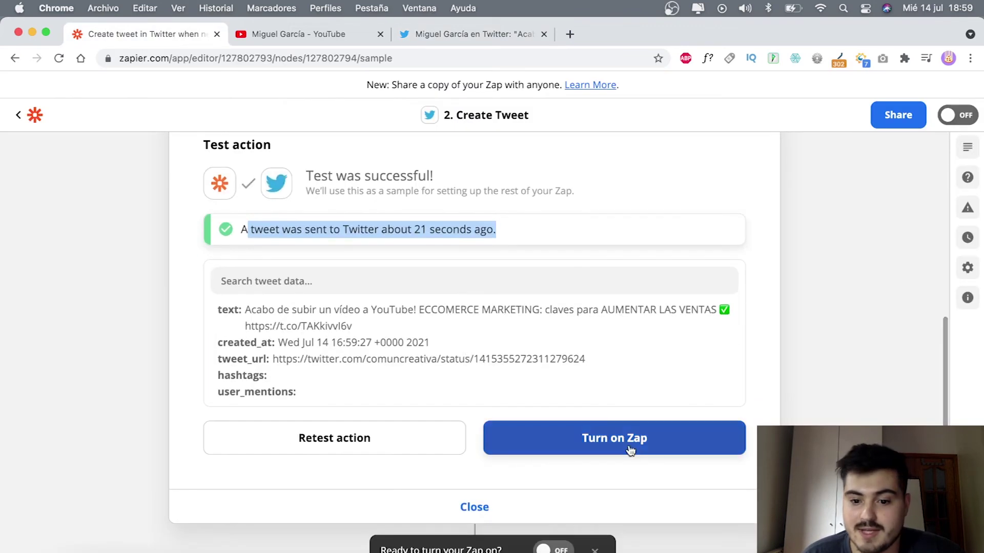
pyautogui.scroll(-1, 626, 450)
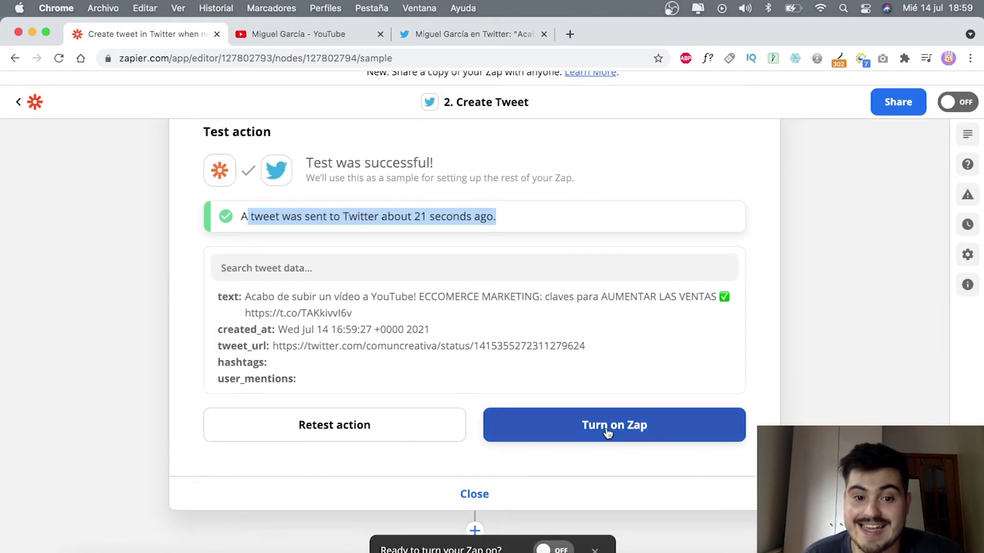
pyautogui.click(607, 433)
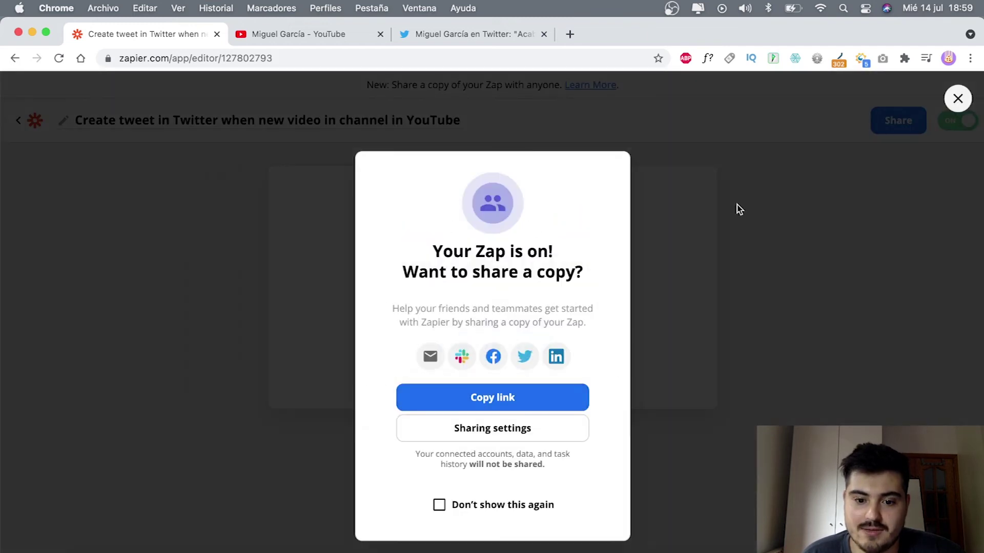
pyautogui.click(959, 98)
# Go to the list of Zaps, look through it, view the connected apps under My Apps and return to the Zaps list
pyautogui.scroll(-1, 500, 329)
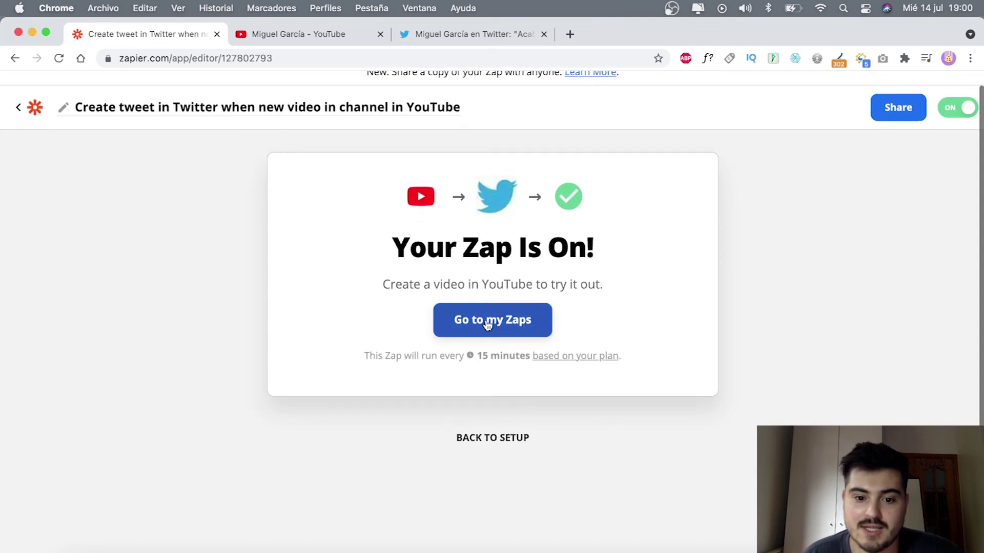
pyautogui.click(492, 321)
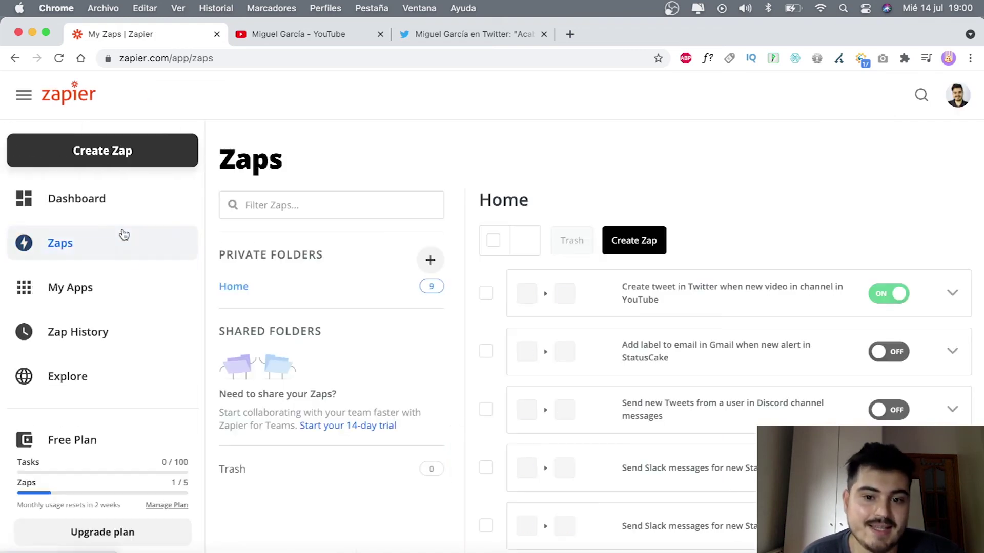
pyautogui.scroll(-1, 688, 306)
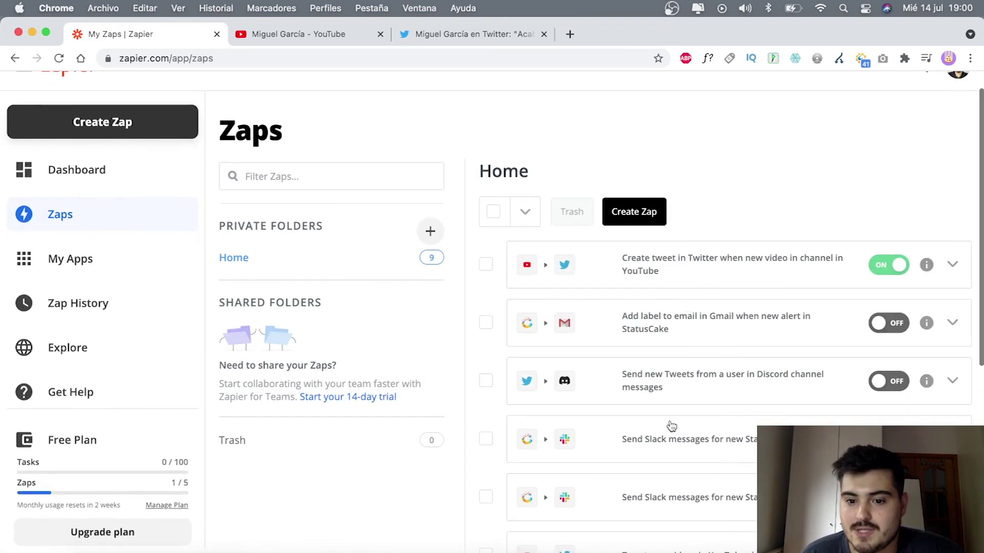
pyautogui.scroll(-1, 672, 414)
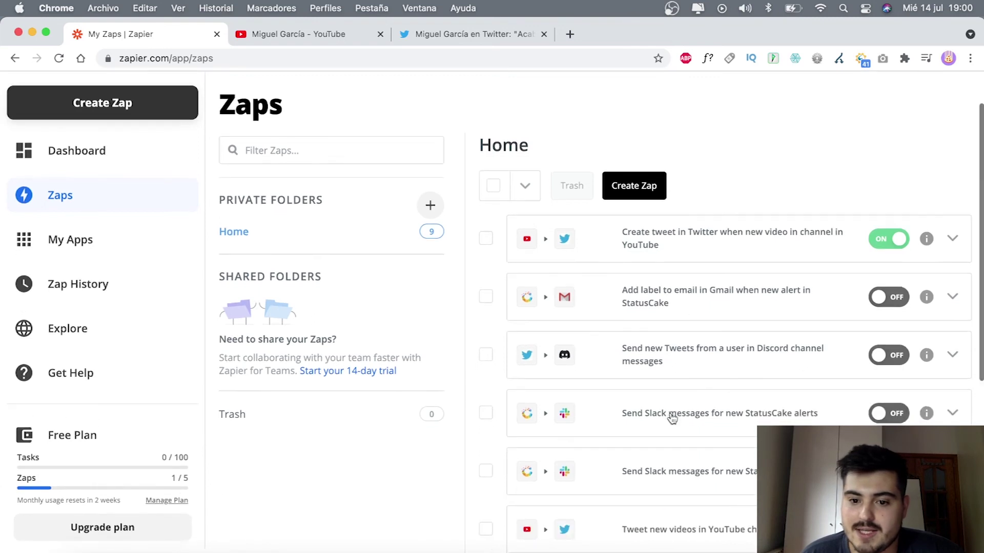
pyautogui.scroll(2, 671, 414)
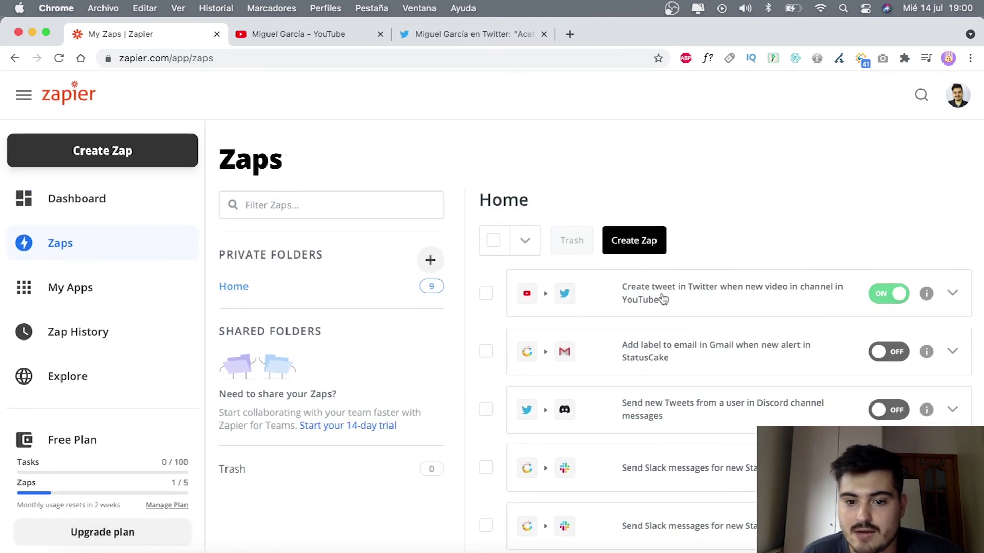
pyautogui.click(80, 287)
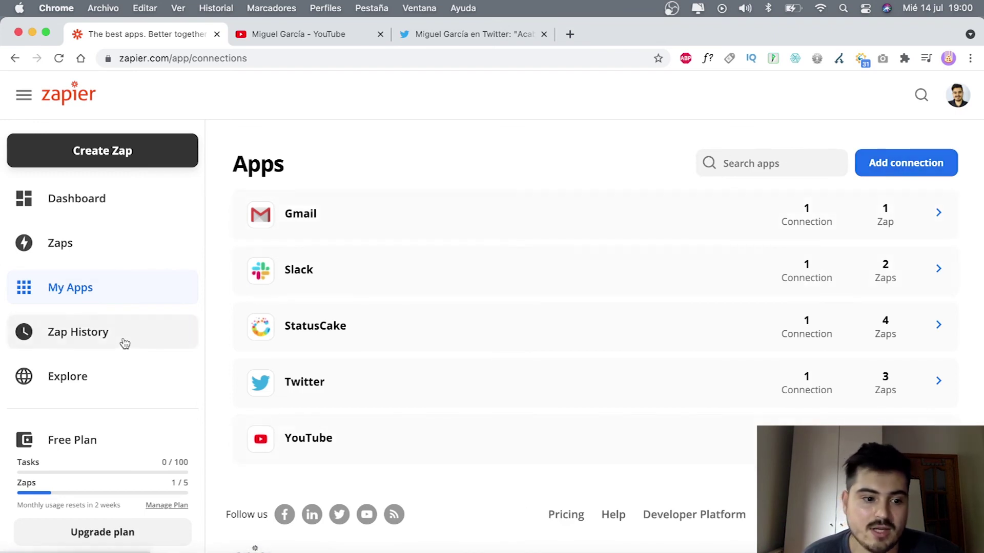
pyautogui.click(71, 249)
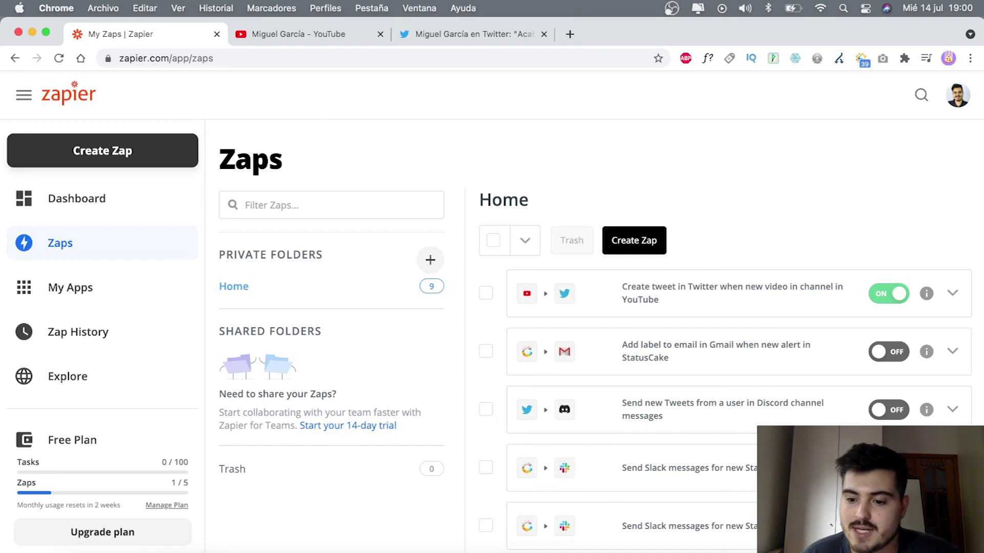
# Try to turn on the Zap "Add label to email in Gmail when new alert in StatusCake"
pyautogui.click(889, 352)
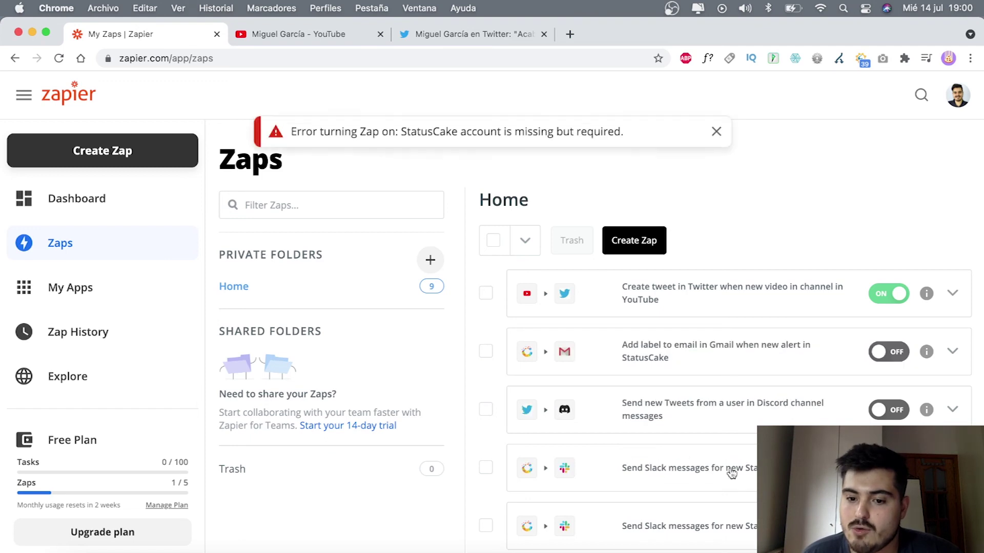
pyautogui.click(716, 135)
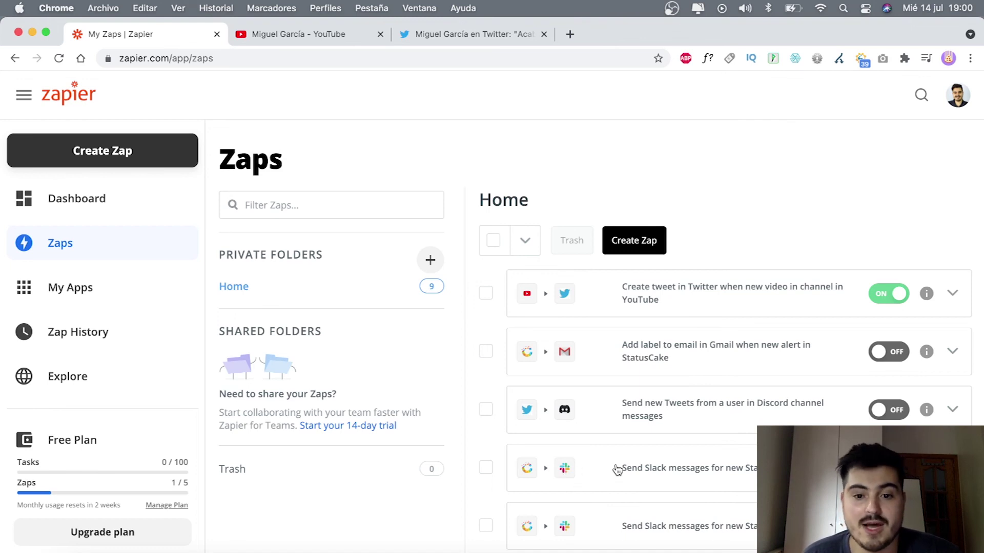
pyautogui.scroll(-1, 617, 470)
pyautogui.scroll(1, 608, 426)
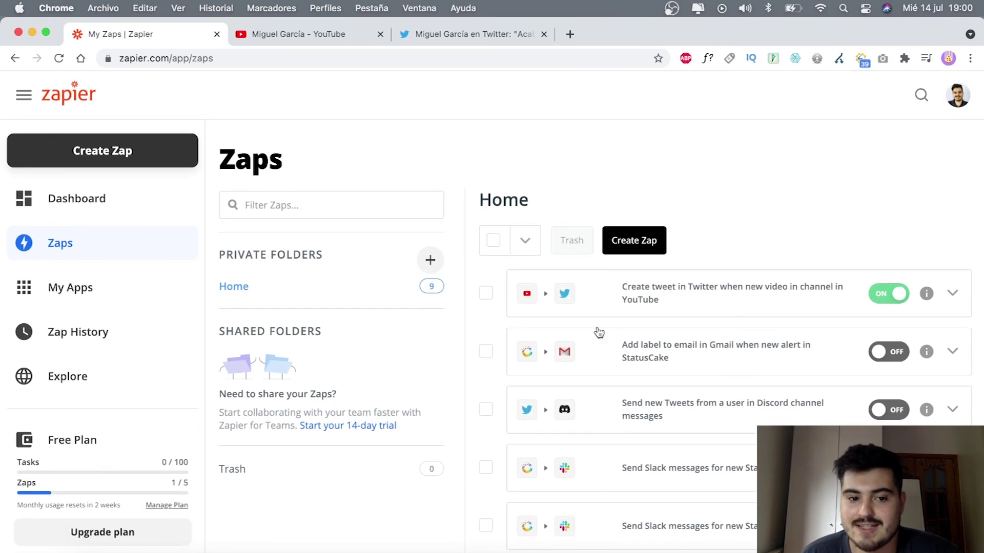
# Explore ways to use Zapier and open the Marketing app category
pyautogui.click(94, 374)
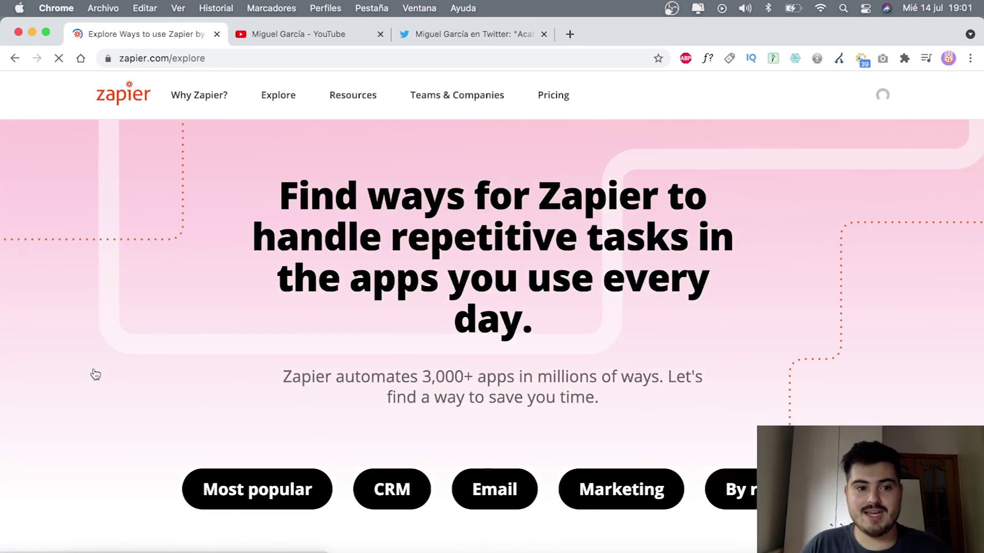
pyautogui.scroll(-3, 95, 370)
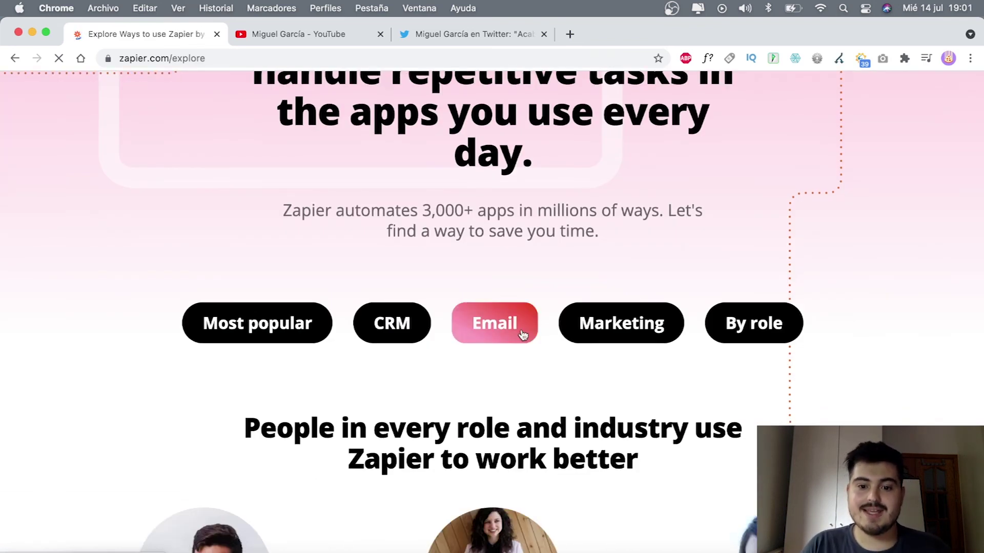
pyautogui.click(608, 330)
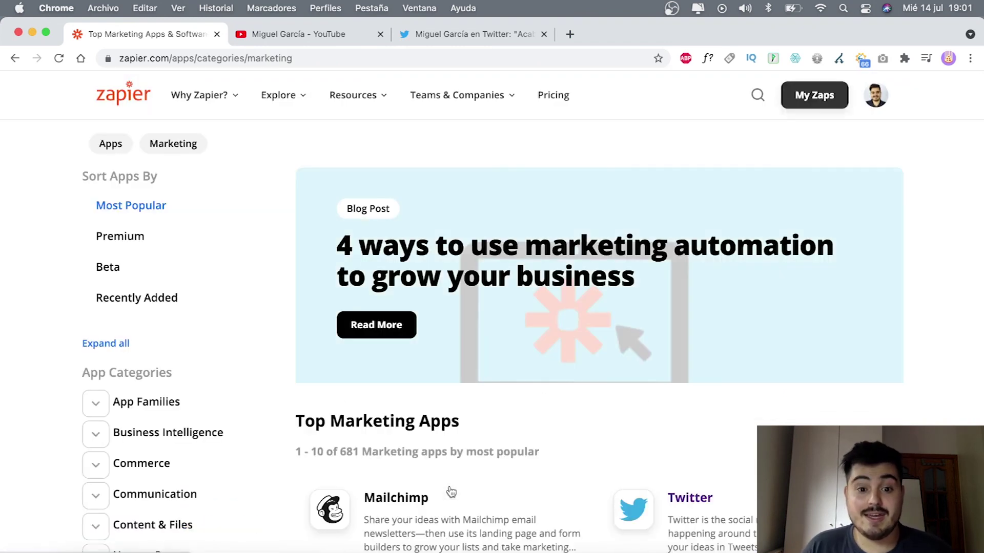
# Examine the Marketing category's top apps, featured apps and subcategories to see which services can be automated
pyautogui.scroll(-7, 451, 492)
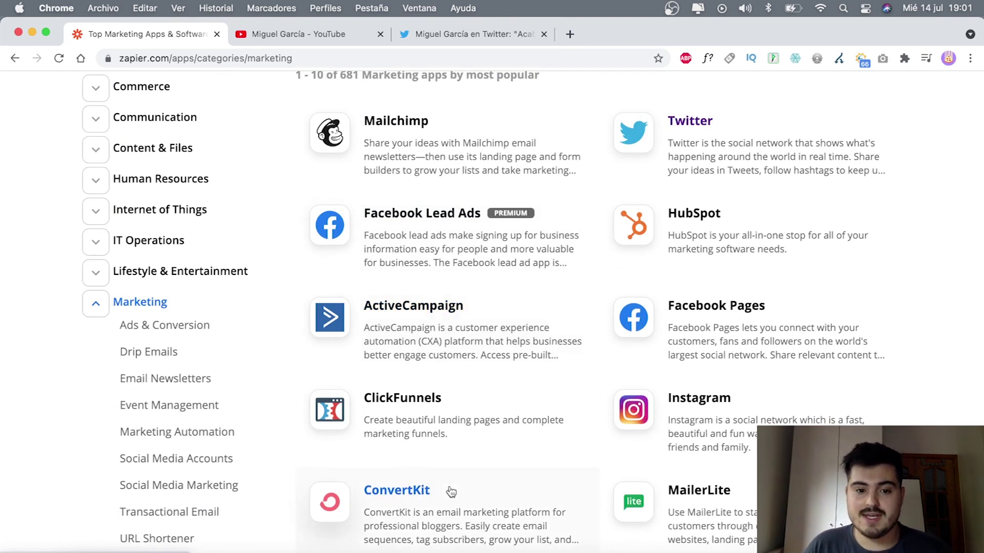
pyautogui.scroll(6, 451, 489)
pyautogui.scroll(-8, 640, 328)
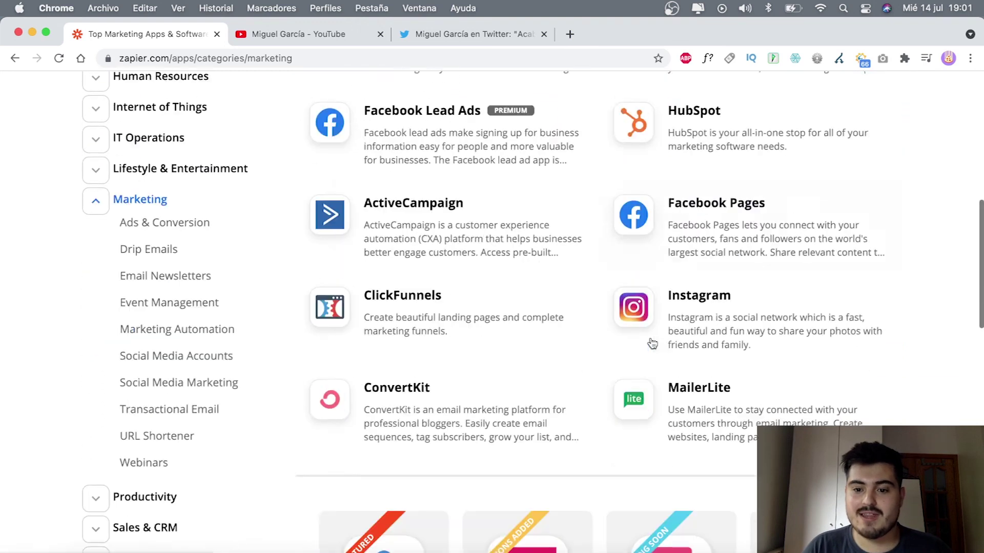
pyautogui.scroll(-2, 640, 338)
pyautogui.scroll(3, 522, 328)
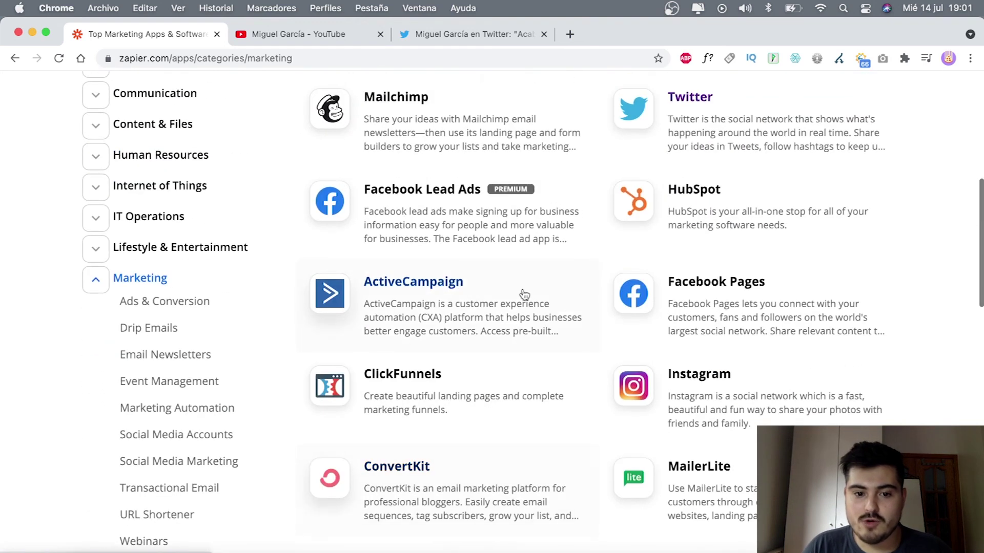
pyautogui.scroll(4, 524, 295)
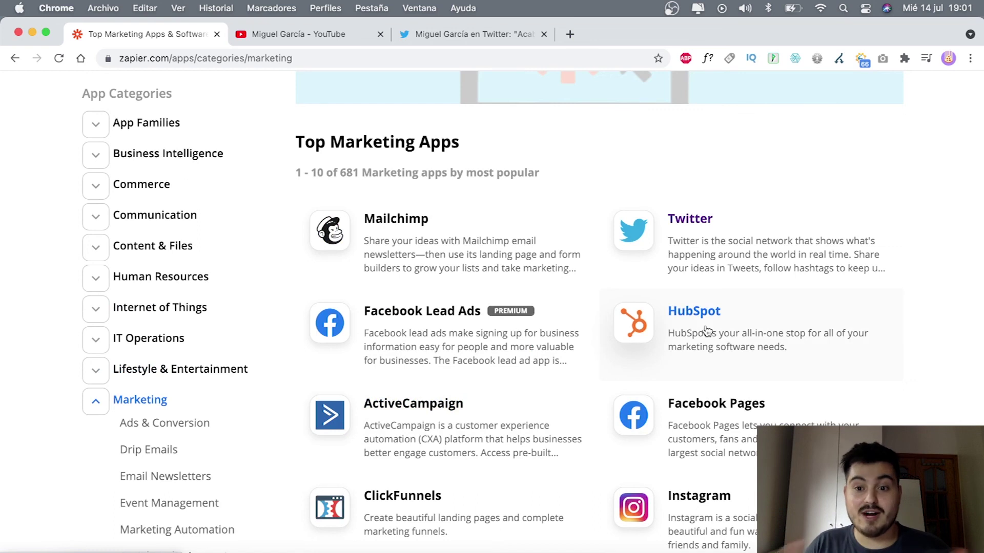
pyautogui.scroll(-5, 706, 331)
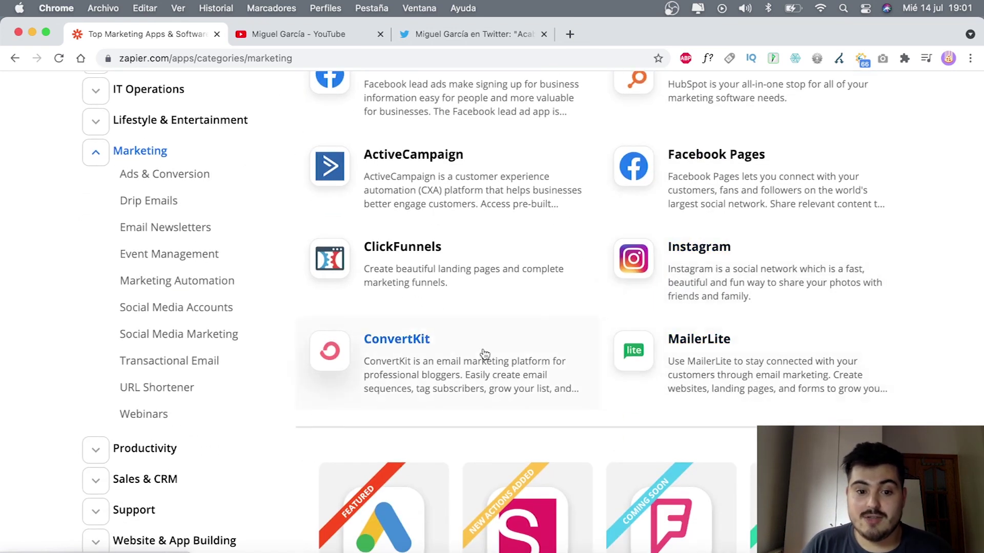
pyautogui.scroll(-4, 484, 353)
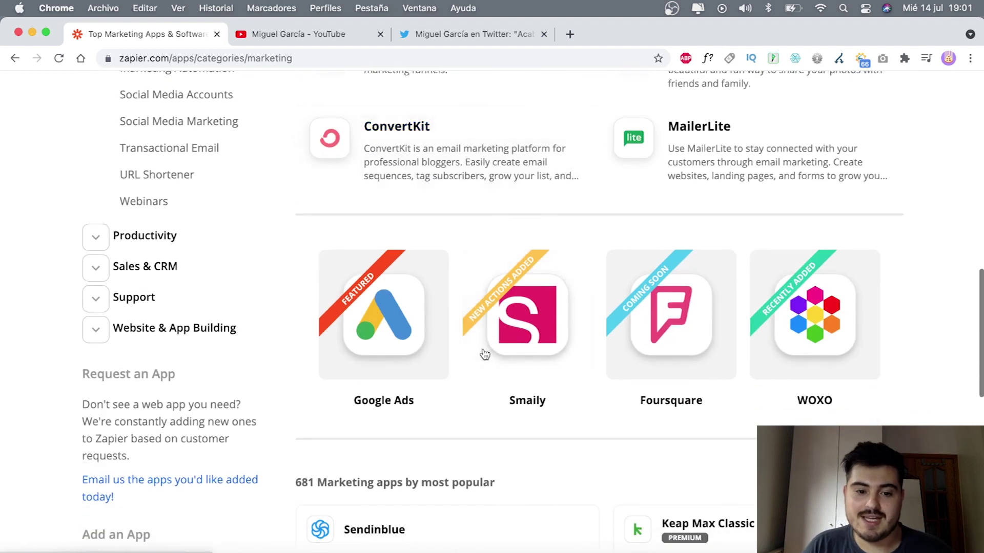
pyautogui.scroll(-3, 484, 353)
pyautogui.scroll(14, 485, 353)
pyautogui.scroll(1, 484, 354)
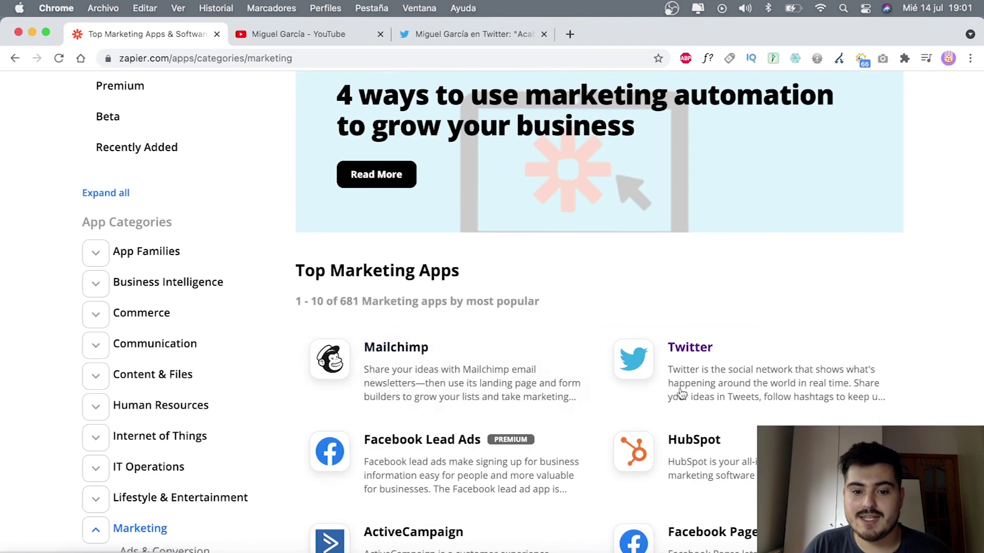
pyautogui.scroll(4, 630, 394)
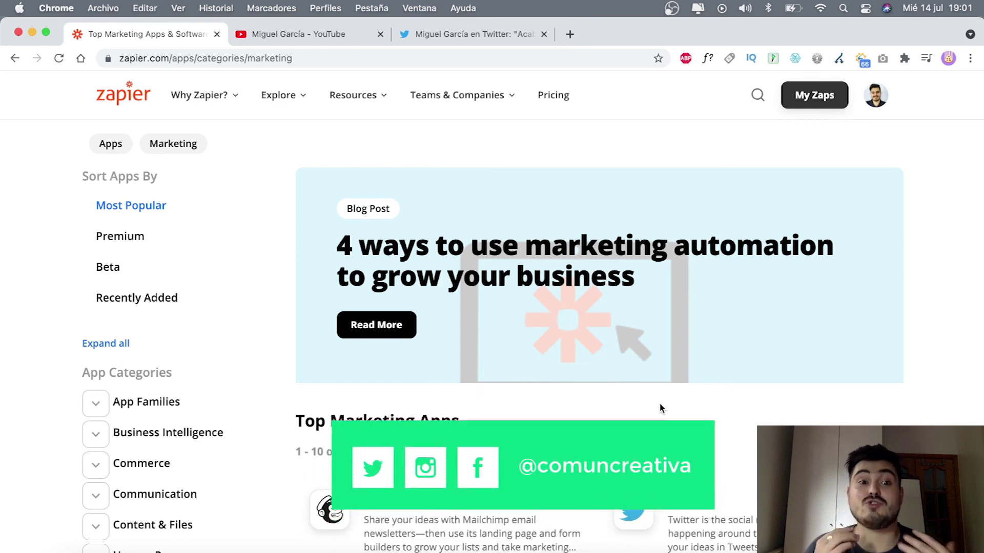
pyautogui.scroll(-7, 660, 408)
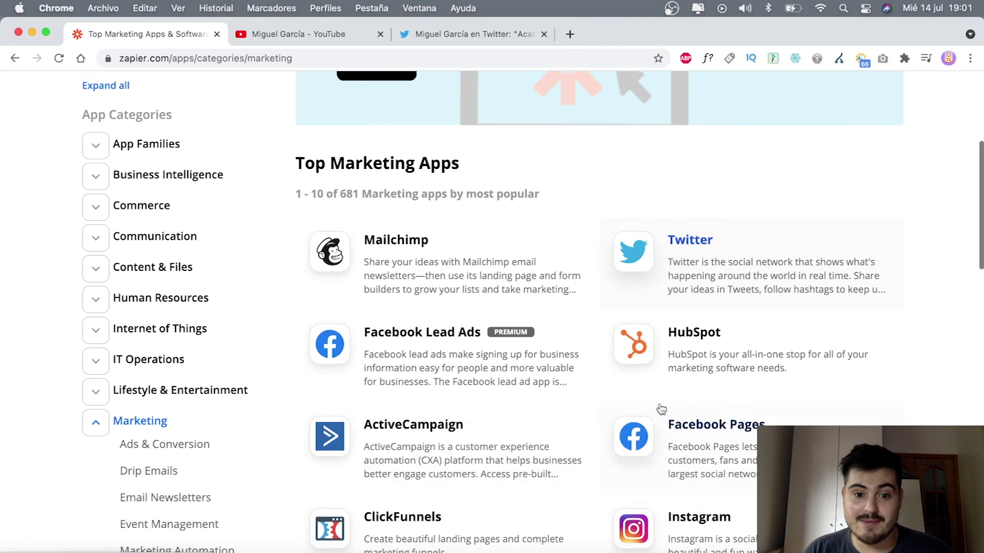
pyautogui.scroll(12, 661, 408)
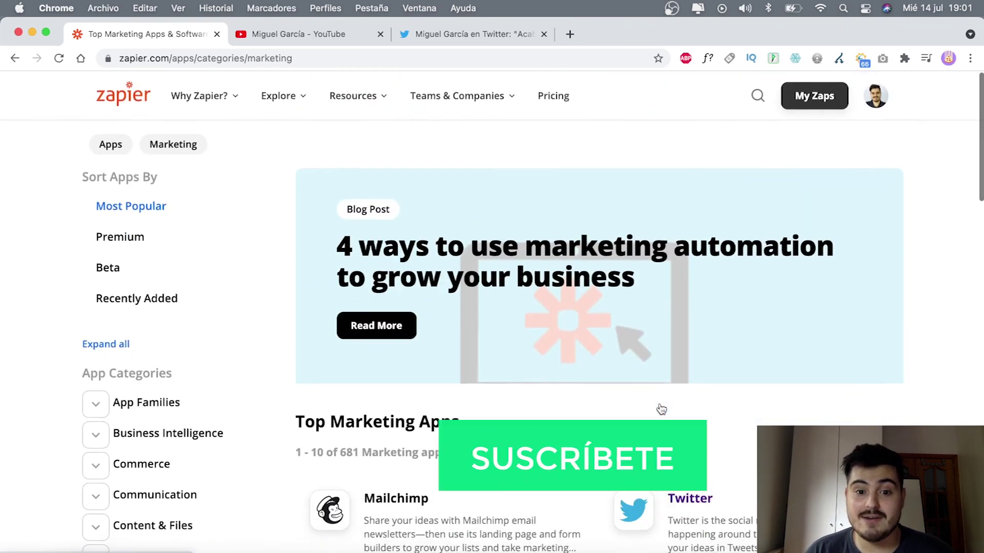
pyautogui.scroll(-15, 660, 405)
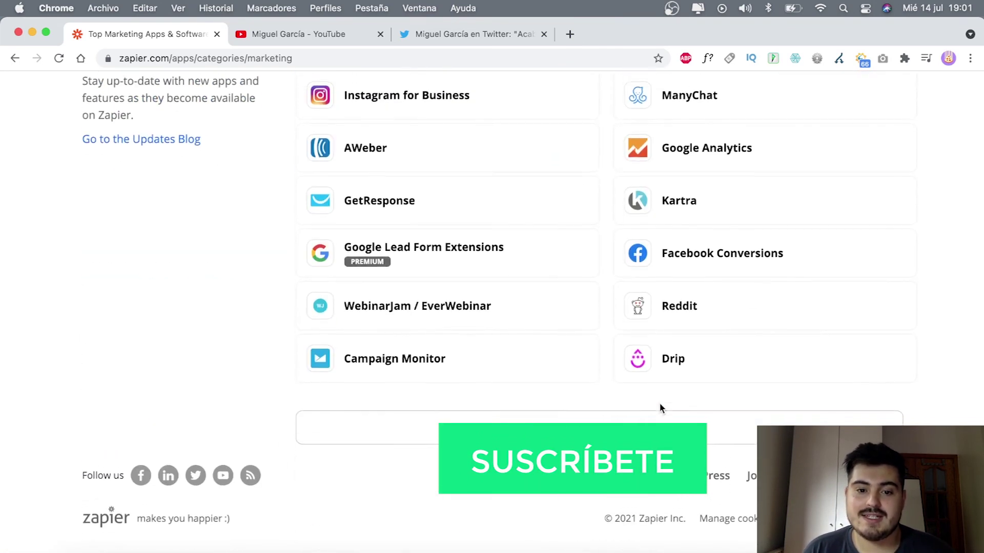
pyautogui.scroll(15, 658, 405)
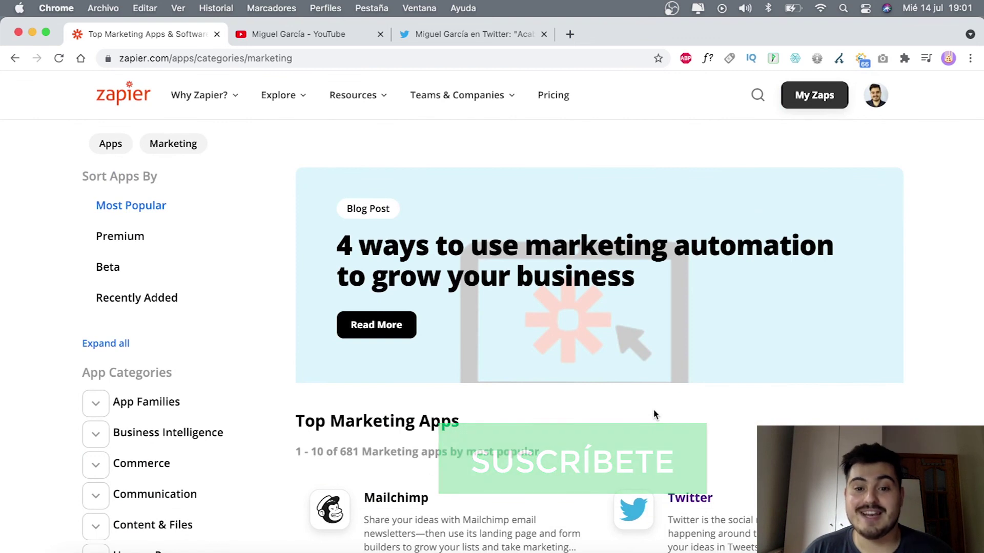